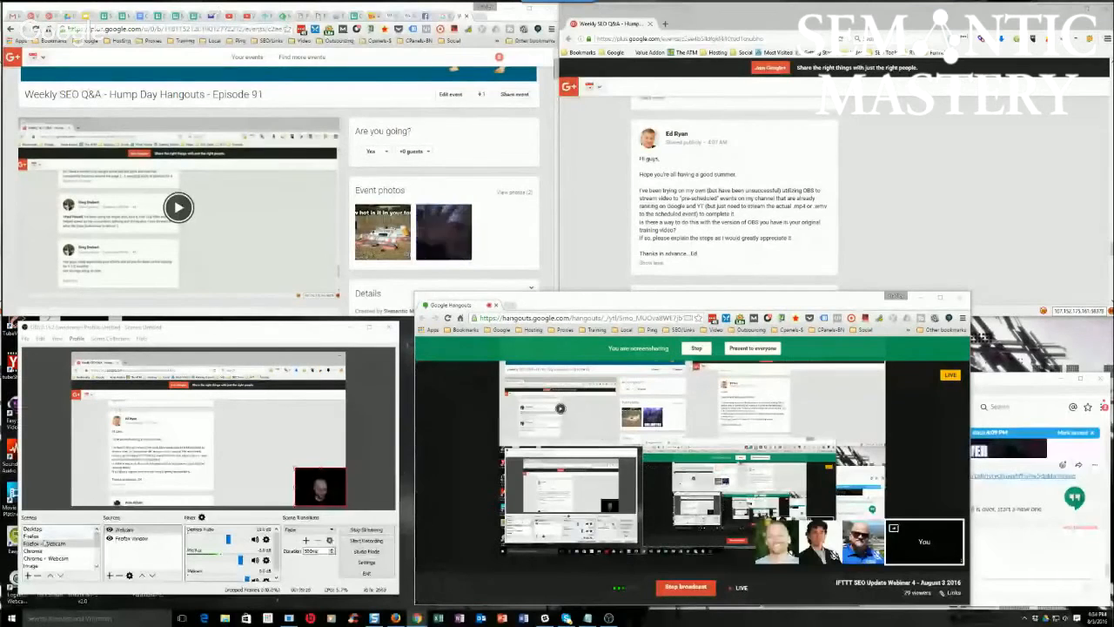
Switch the OBS scene to Desktop, then enlarge the browser window showing the Hump Day Hangouts event page
left_click(63, 552)
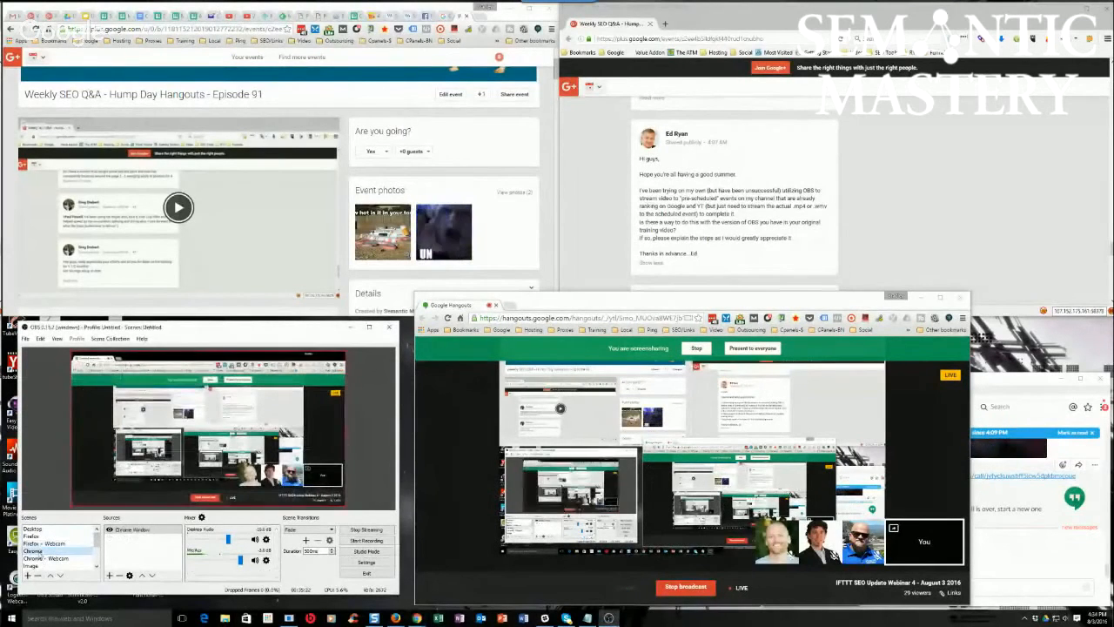
left_click(32, 529)
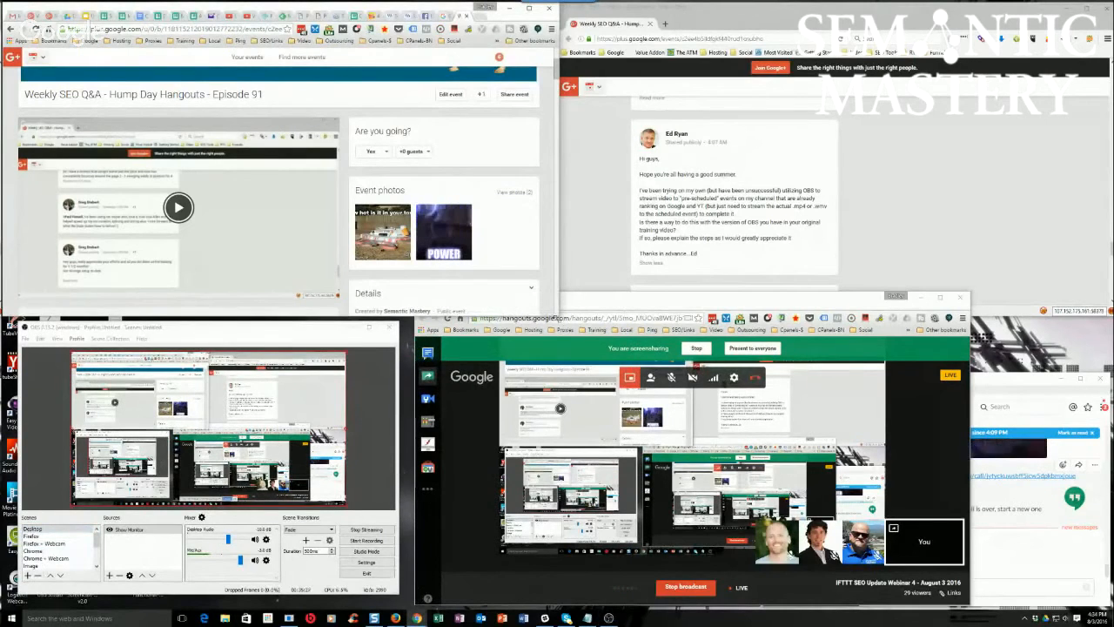
left_click_drag(557, 315, 967, 583)
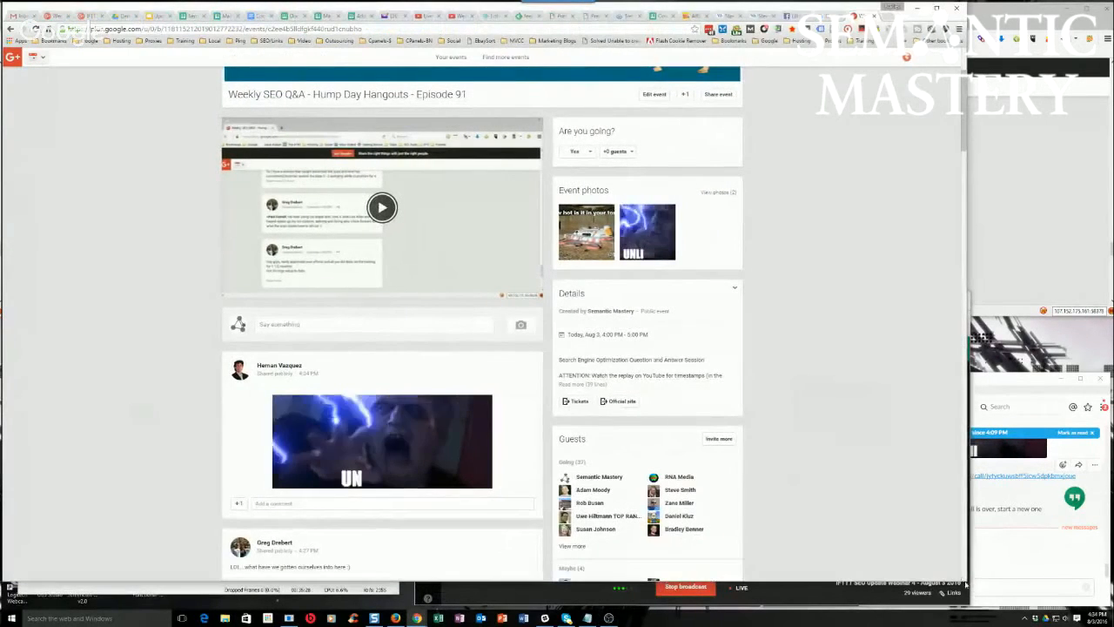
scroll(846, 378, "up", 2)
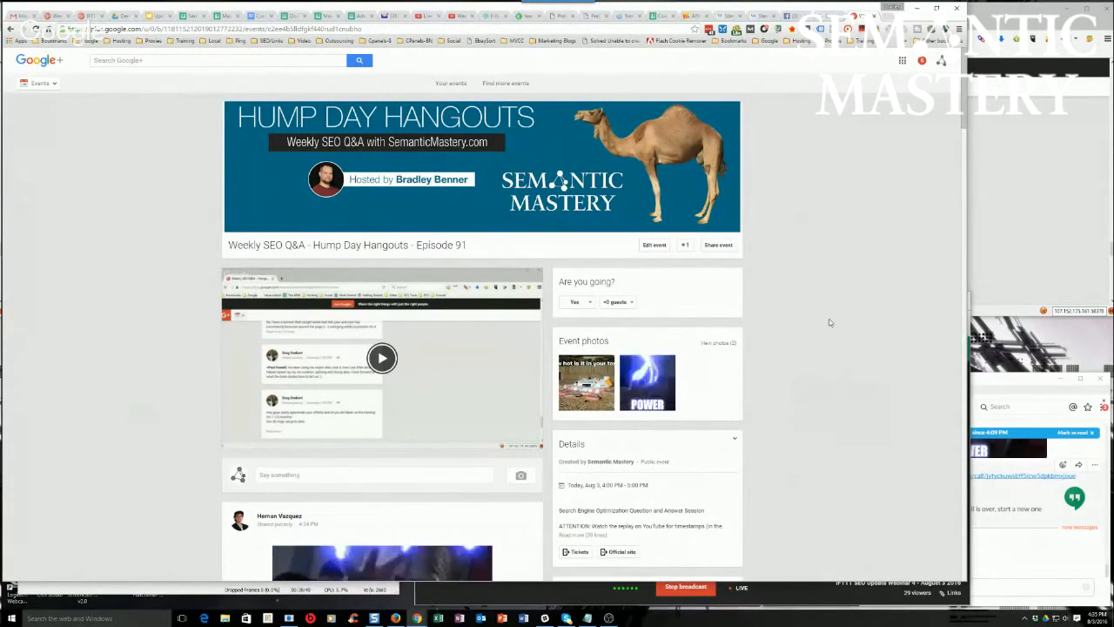
Switch to YouTube, open the live streaming events in Creator Studio, and filter the list to Upcoming
left_click(457, 16)
left_click(941, 60)
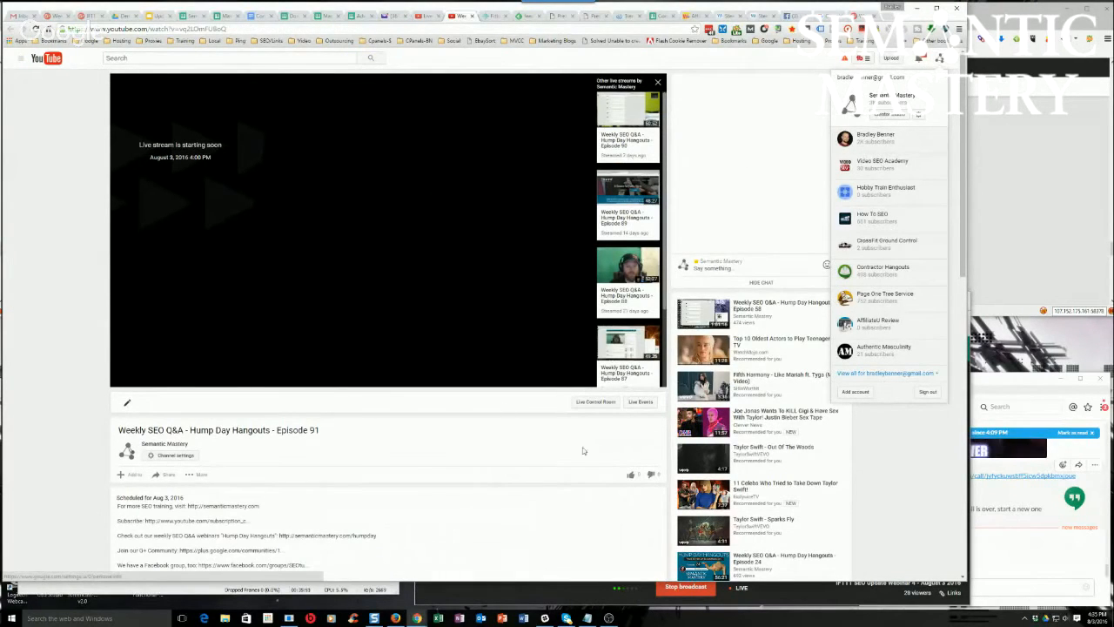
left_click(888, 116)
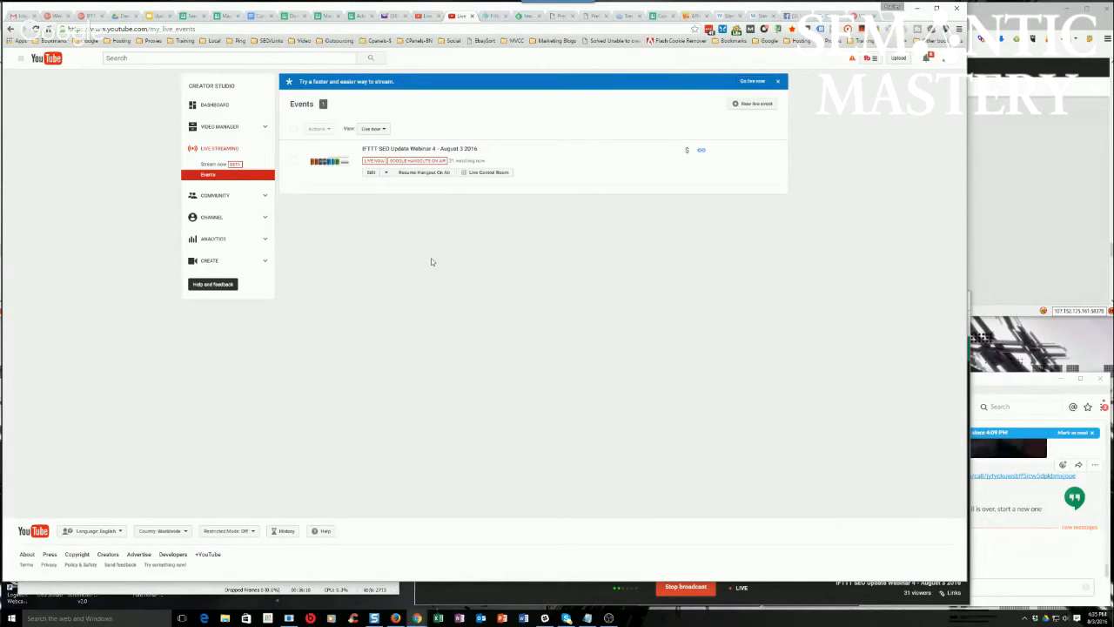
left_click(383, 130)
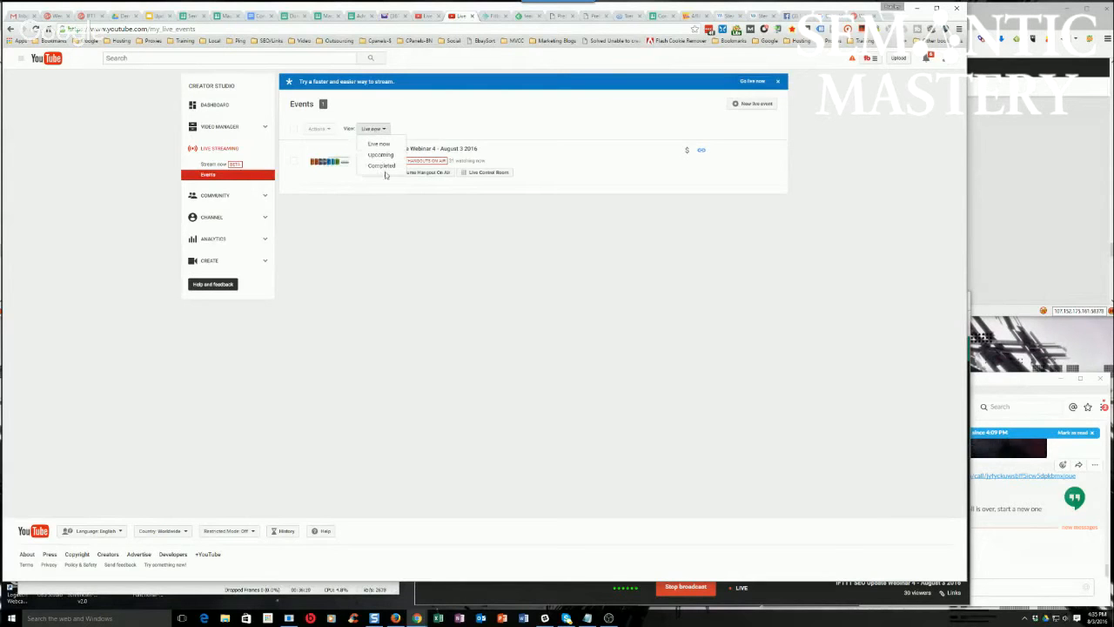
left_click(381, 154)
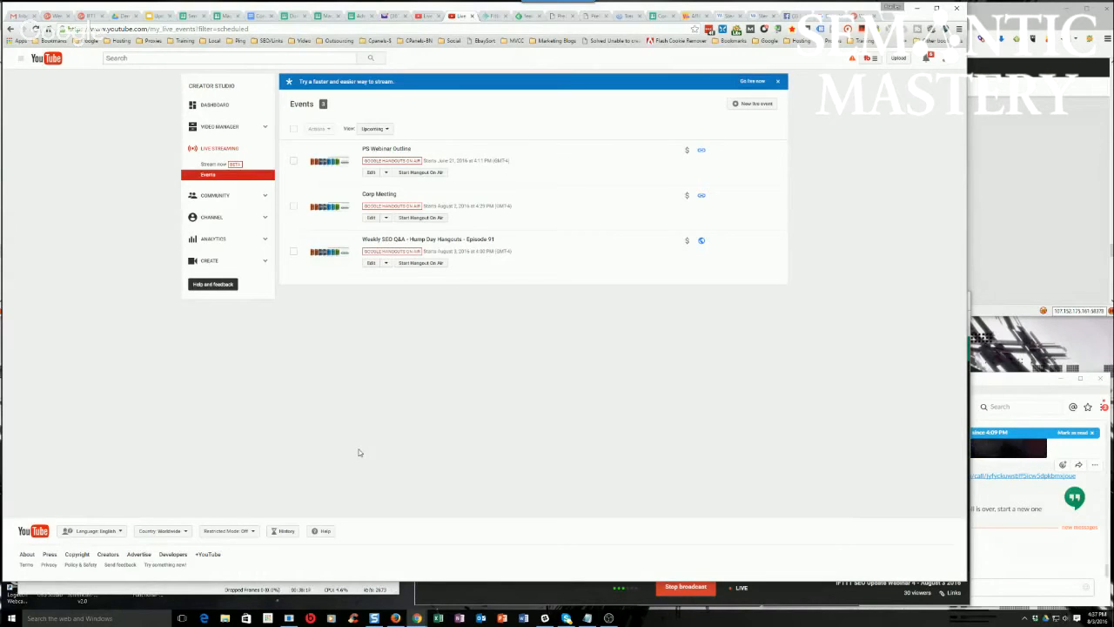
Create a new live event titled "Ed Demo" with the Custom type and with Google+ and Twitter sharing turned off
left_click(745, 105)
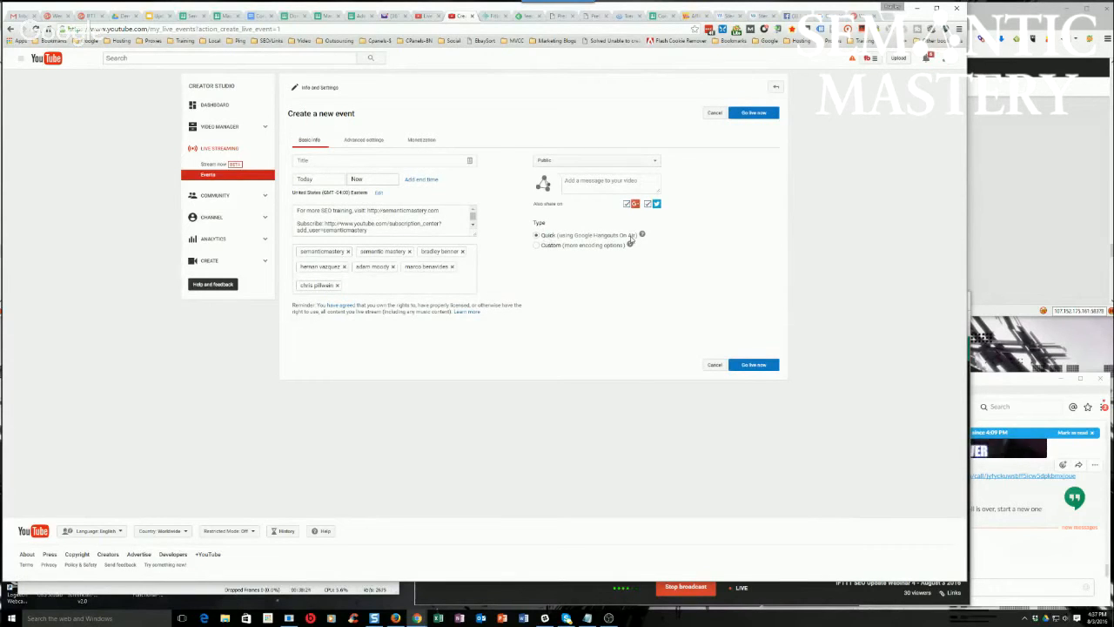
left_click(537, 245)
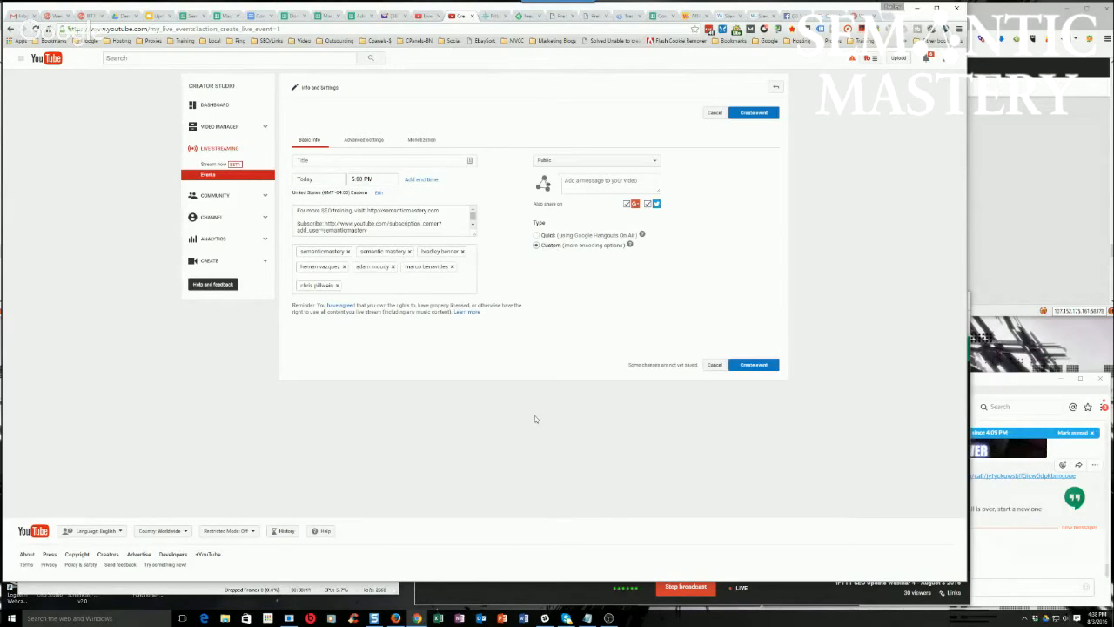
left_click(419, 161)
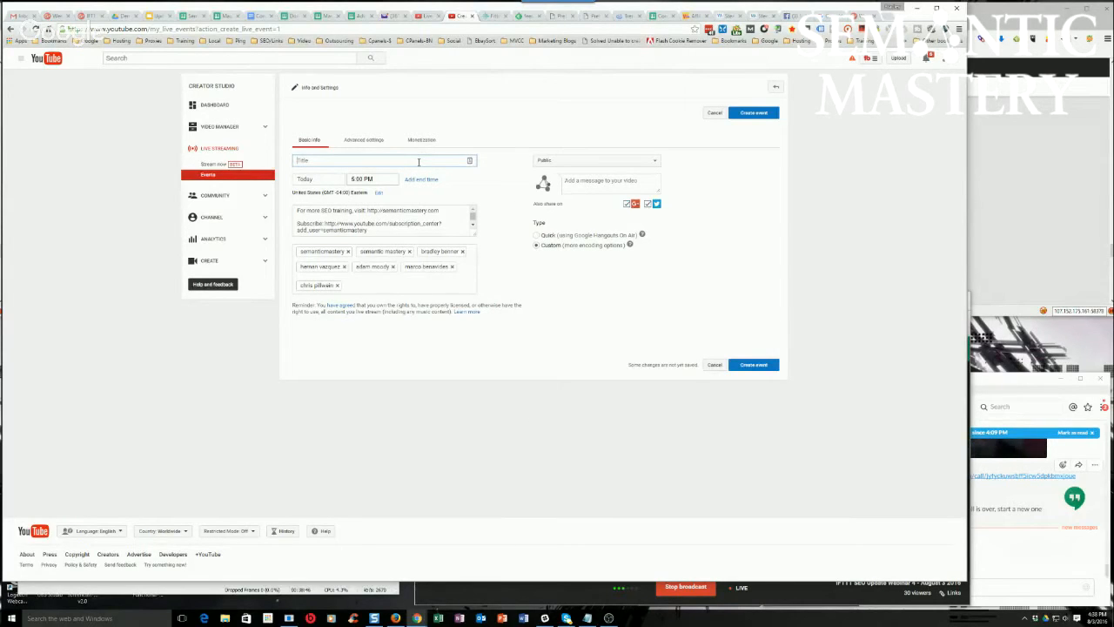
type("Ed Demo")
left_click(627, 204)
left_click(647, 206)
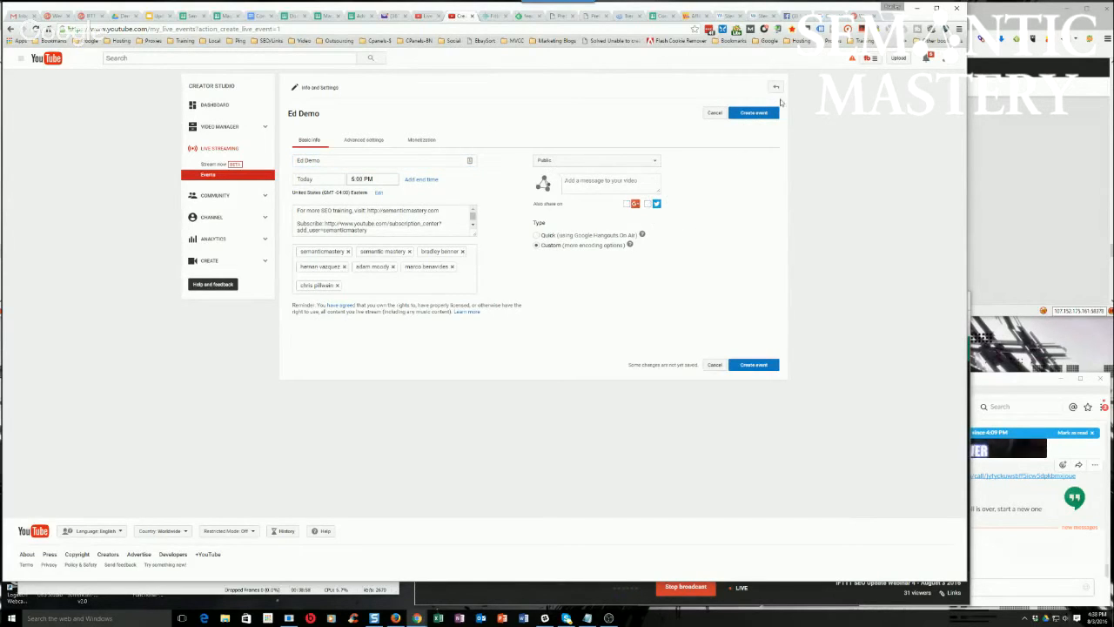
left_click(754, 114)
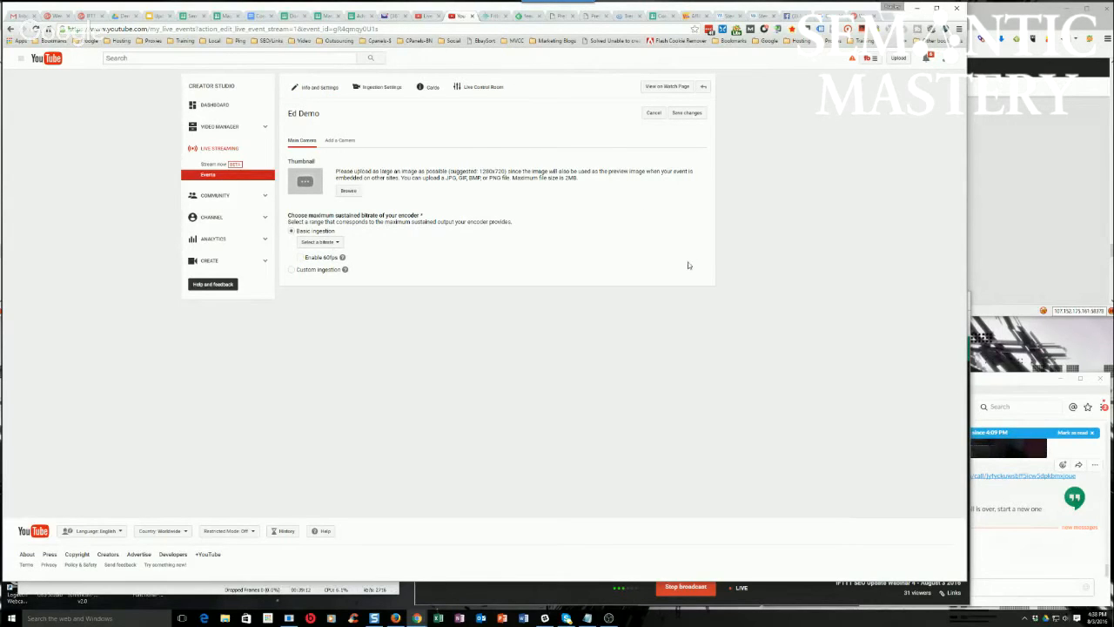
Set the event's basic ingestion bitrate to 500 Kbps - 2000 Kbps (480p)
left_click(324, 243)
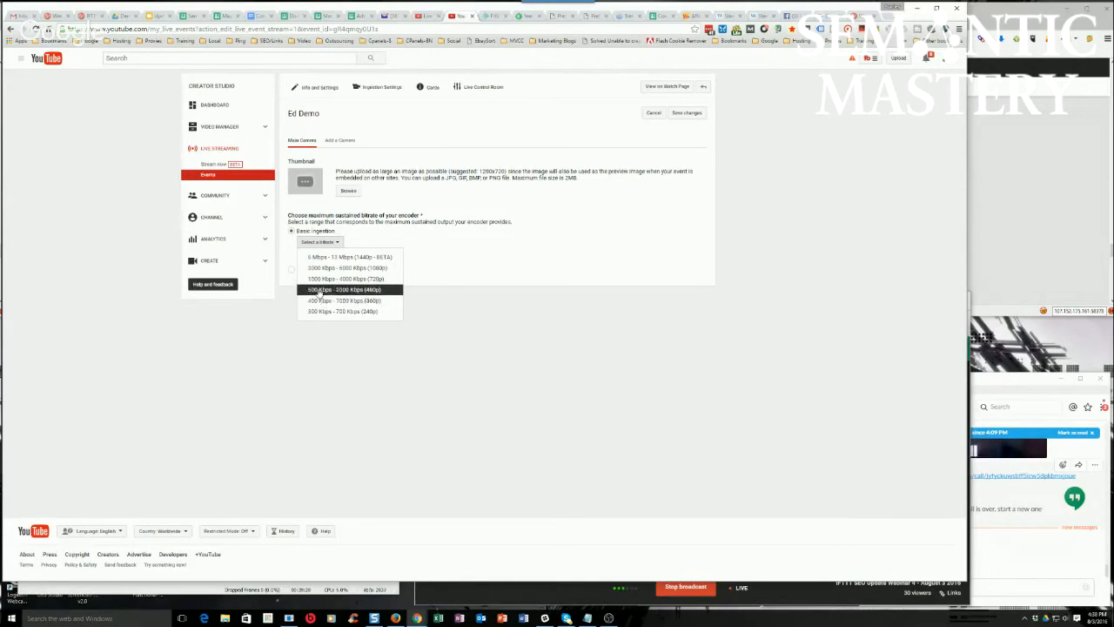
left_click(372, 292)
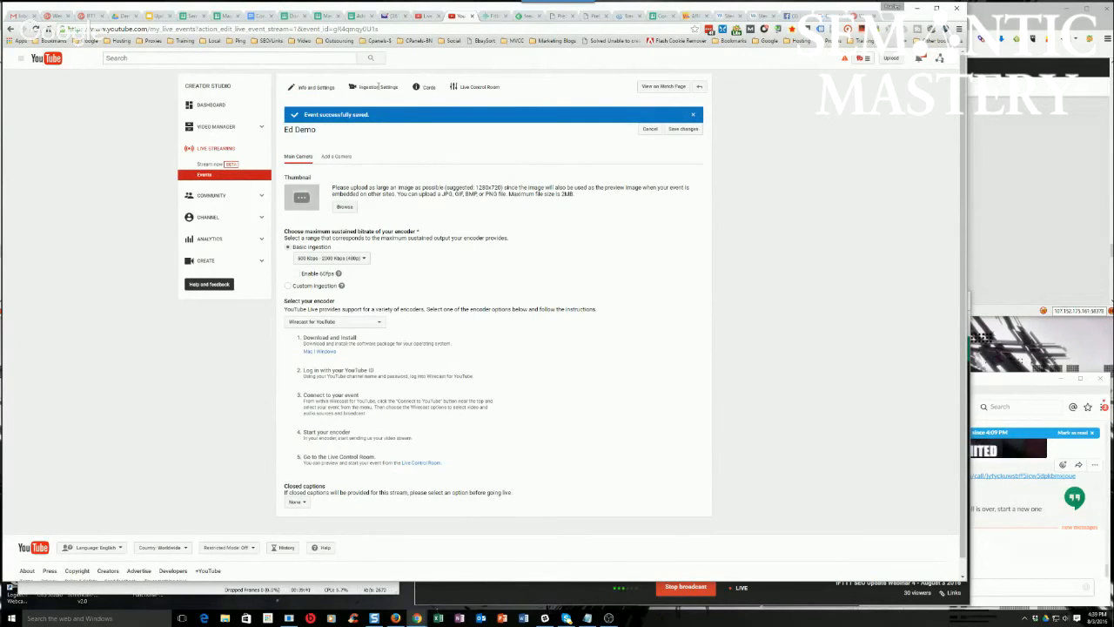
Review the Ed Demo event's info and settings, and examine the stream controls and preview in its Live Control Room
left_click(313, 88)
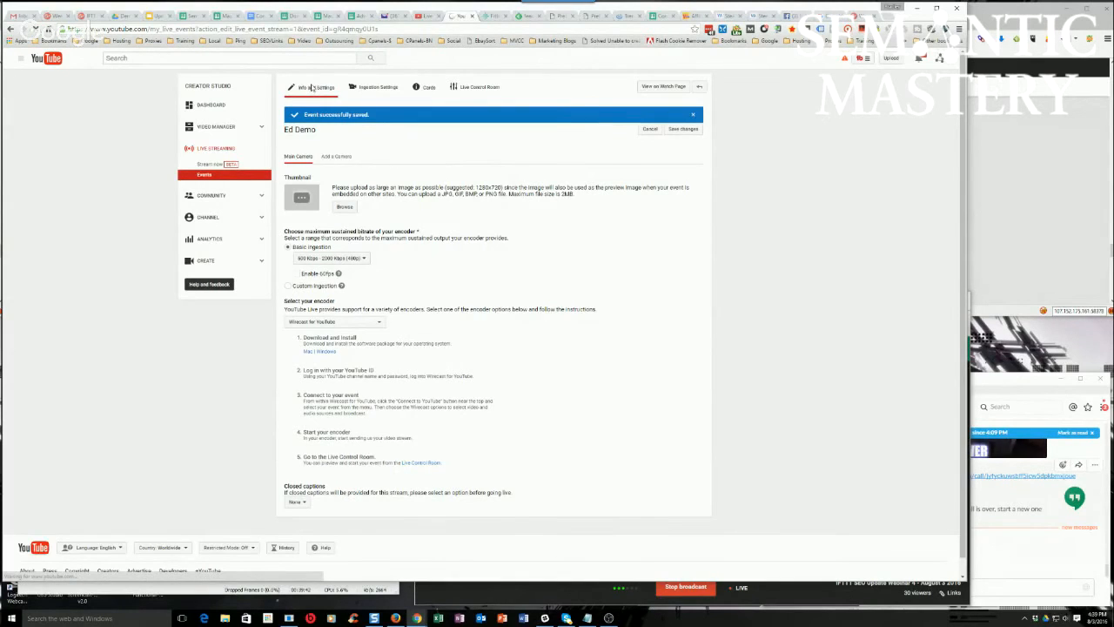
left_click(389, 88)
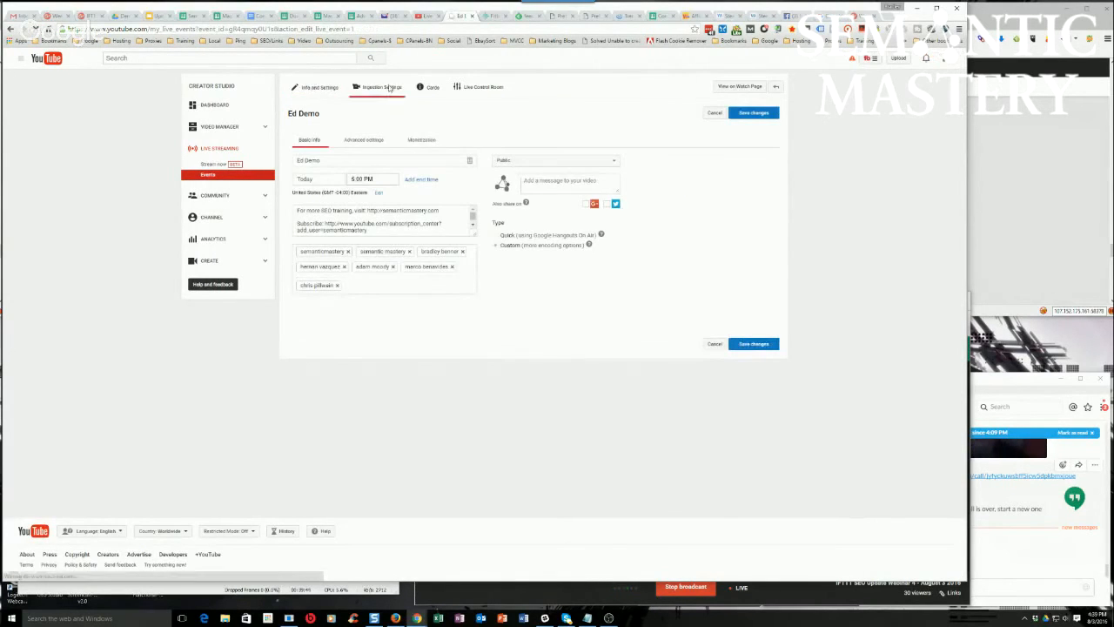
left_click(481, 88)
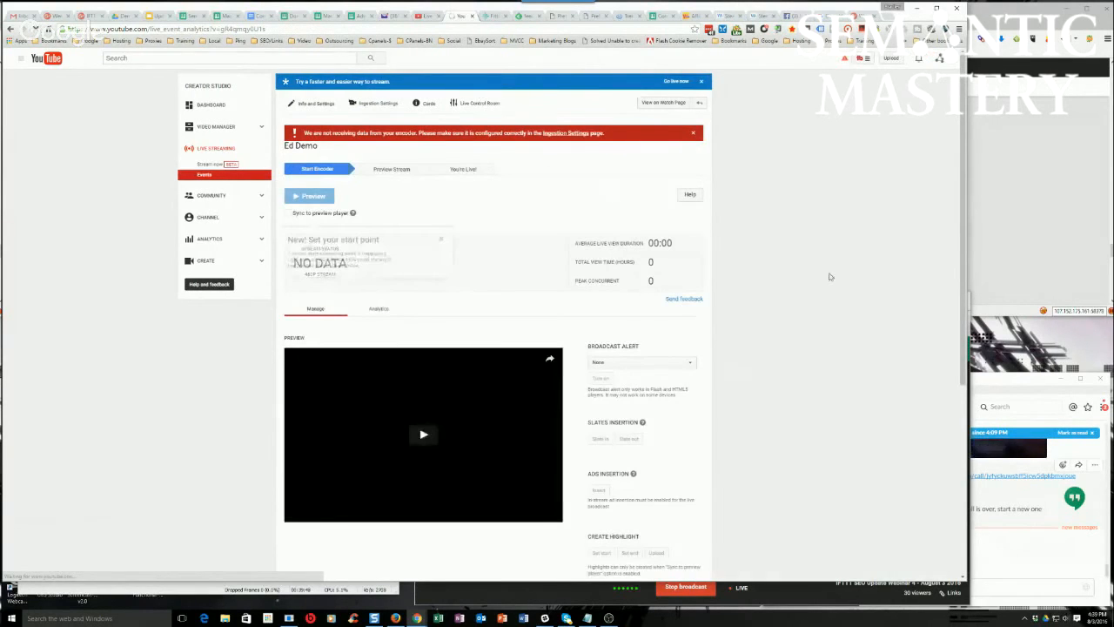
scroll(816, 276, "down", 5)
scroll(816, 277, "up", 3)
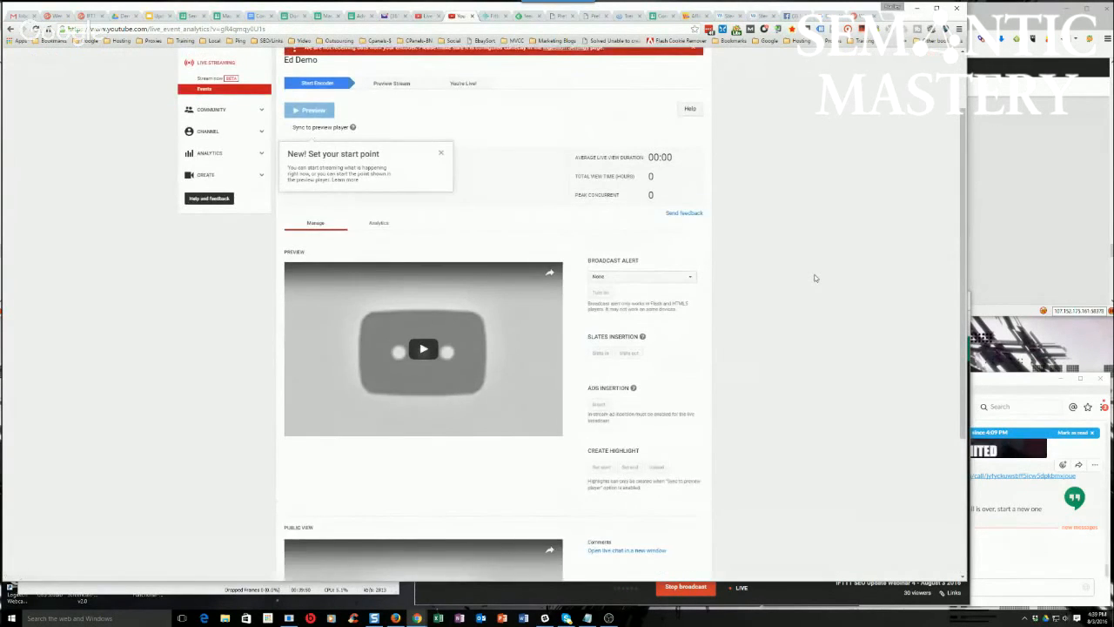
scroll(816, 277, "up", 1)
scroll(816, 277, "down", 2)
scroll(816, 277, "up", 3)
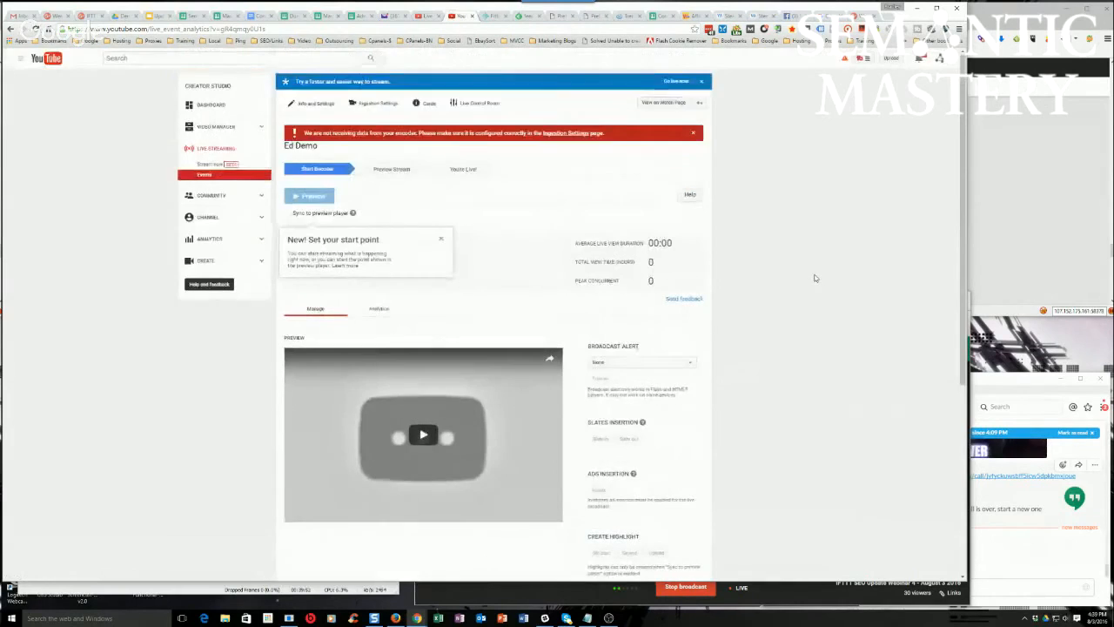
scroll(814, 276, "down", 2)
scroll(814, 276, "up", 3)
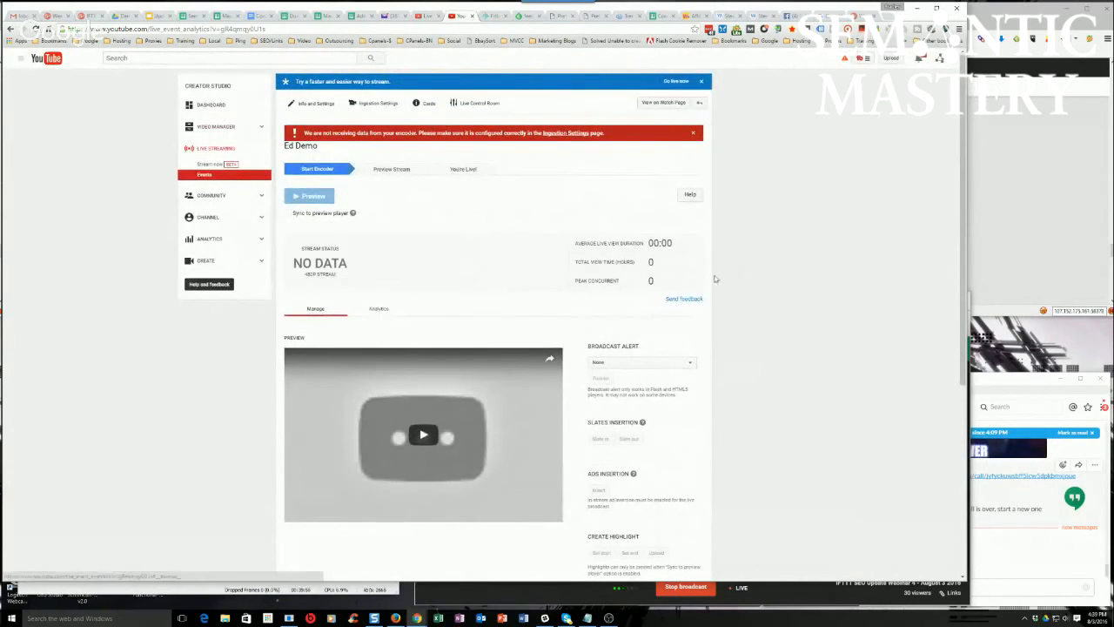
Return to the event's ingestion settings and choose Other encoders as the encoder
left_click(366, 105)
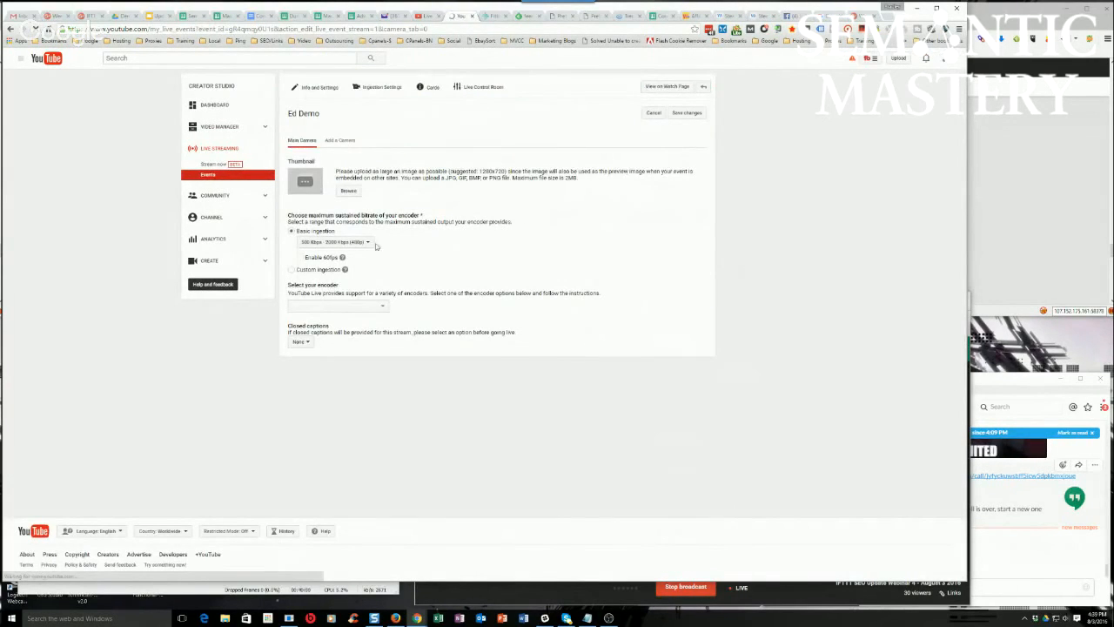
left_click(365, 307)
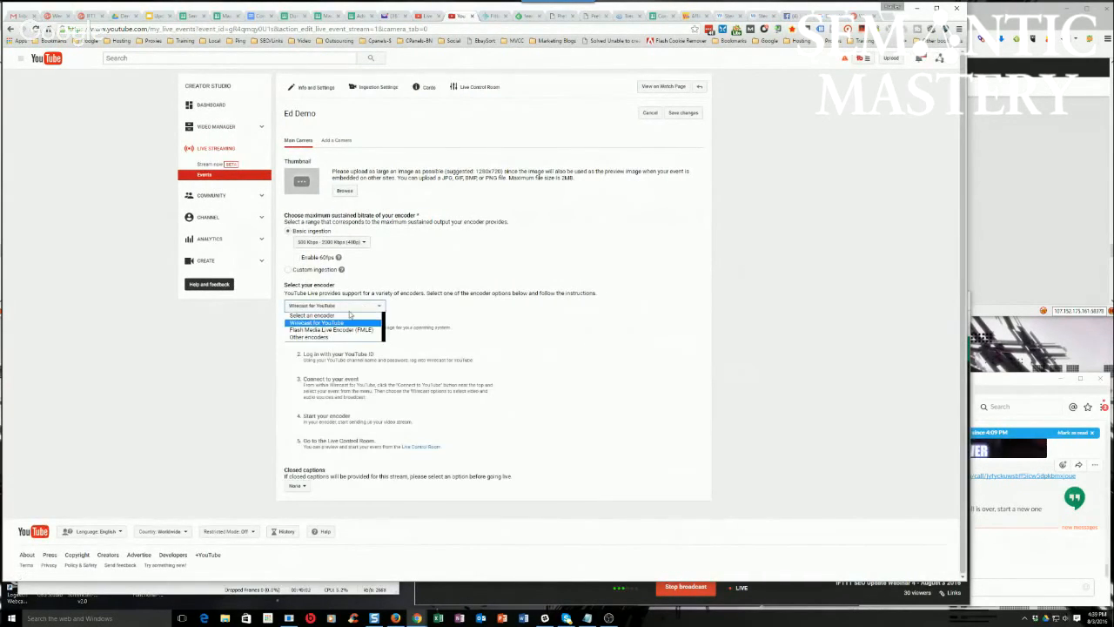
left_click(322, 337)
Change the event's encoder to Wirecast for YouTube and check the available encoder options
left_click(371, 323)
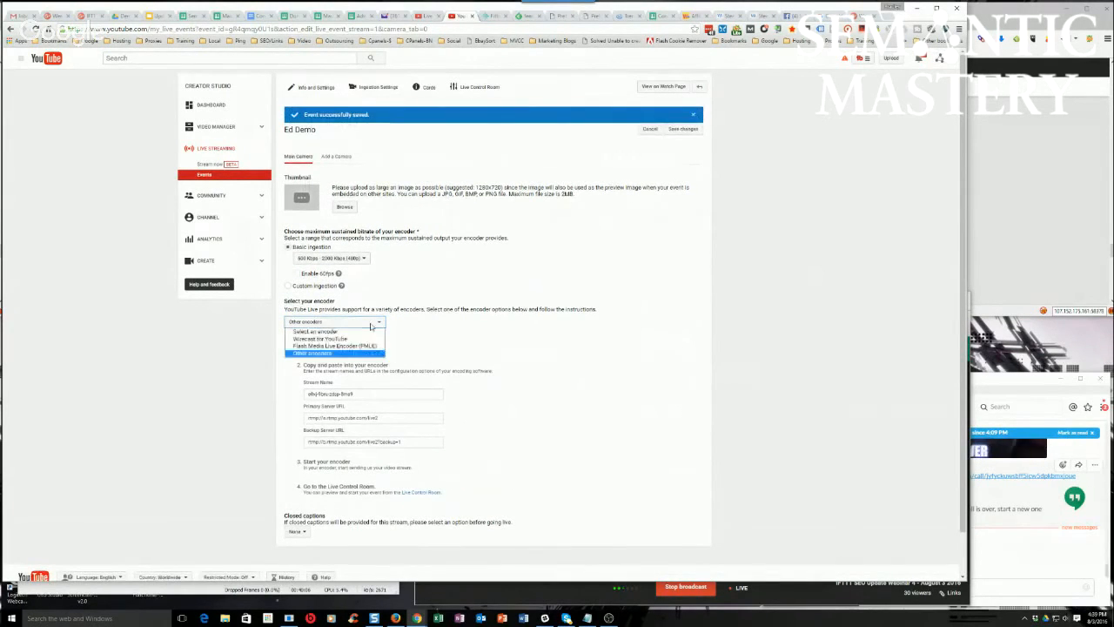
left_click(318, 339)
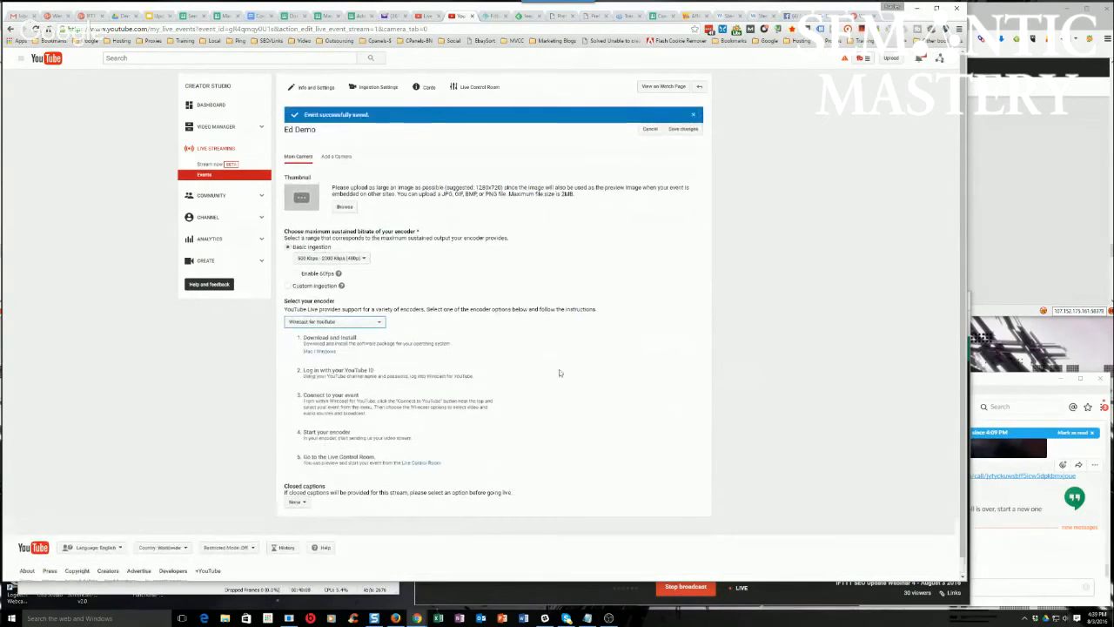
scroll(560, 372, "down", 1)
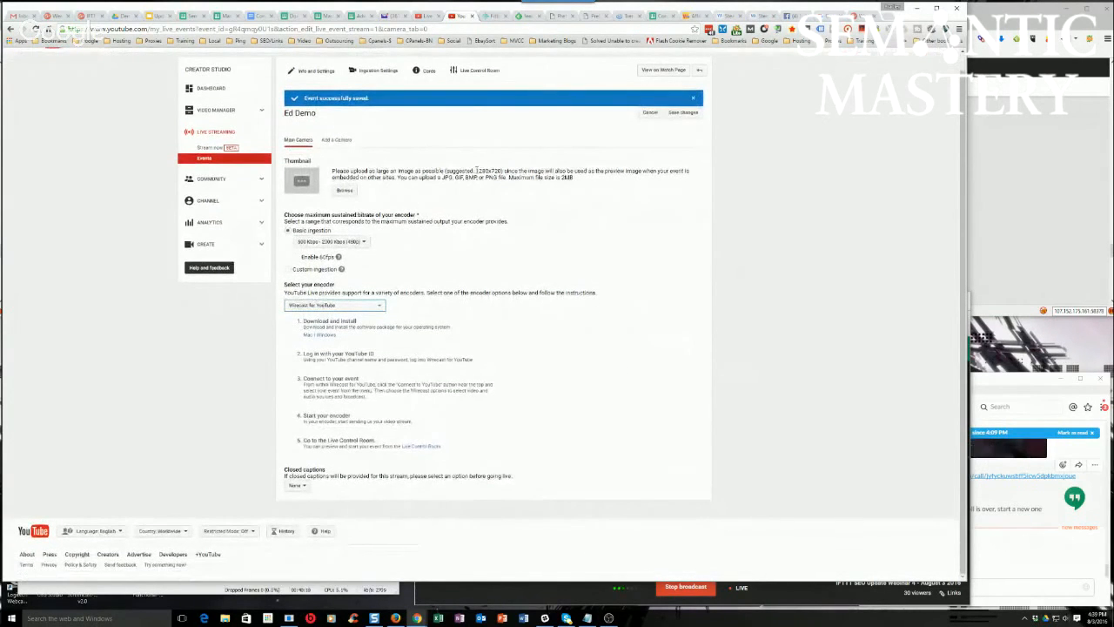
left_click(380, 305)
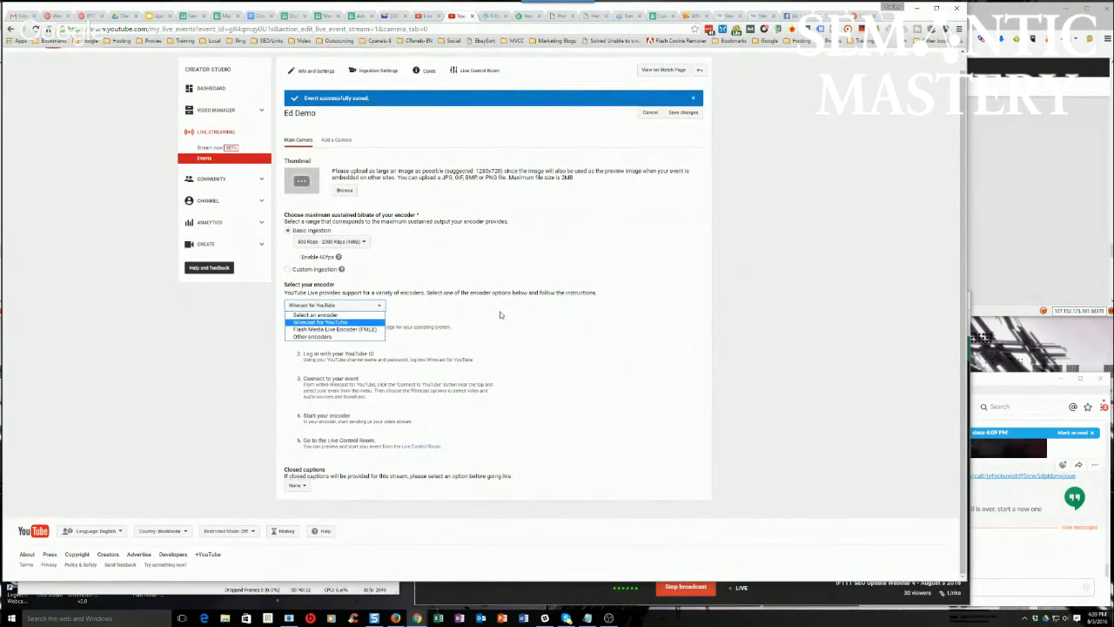
left_click(736, 302)
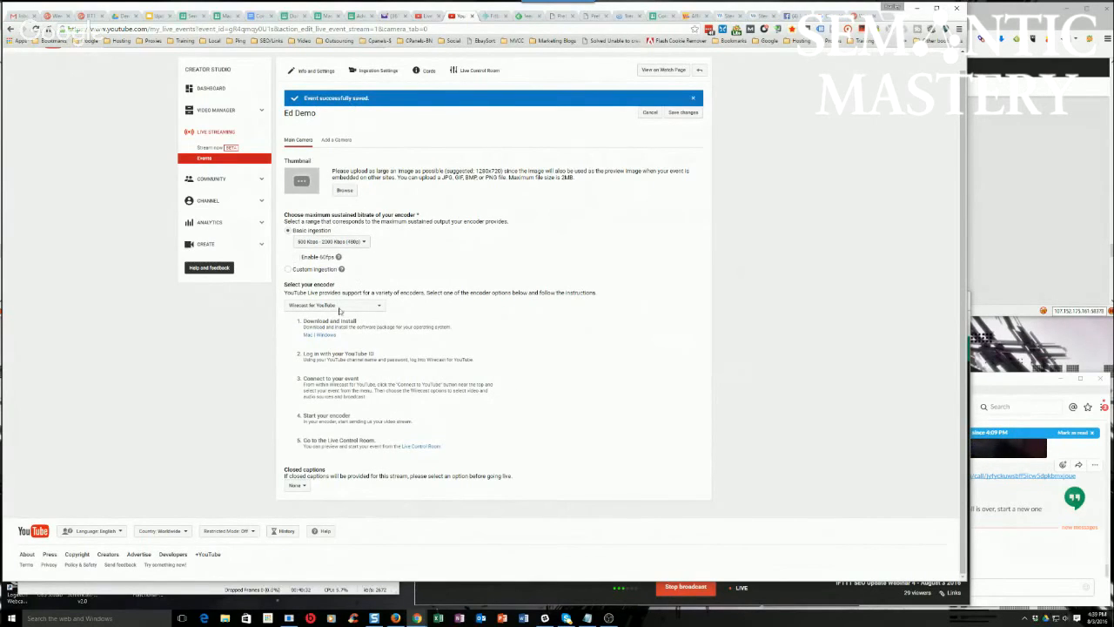
Set the encoder back to Other encoders and select the whole stream name for copying
left_click(334, 305)
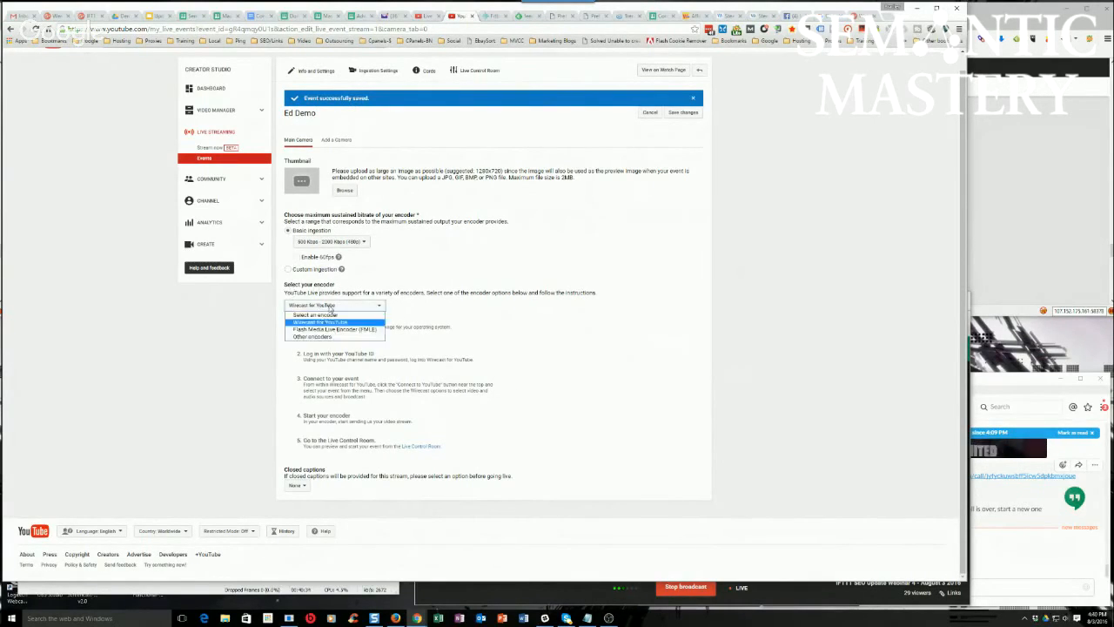
left_click(311, 338)
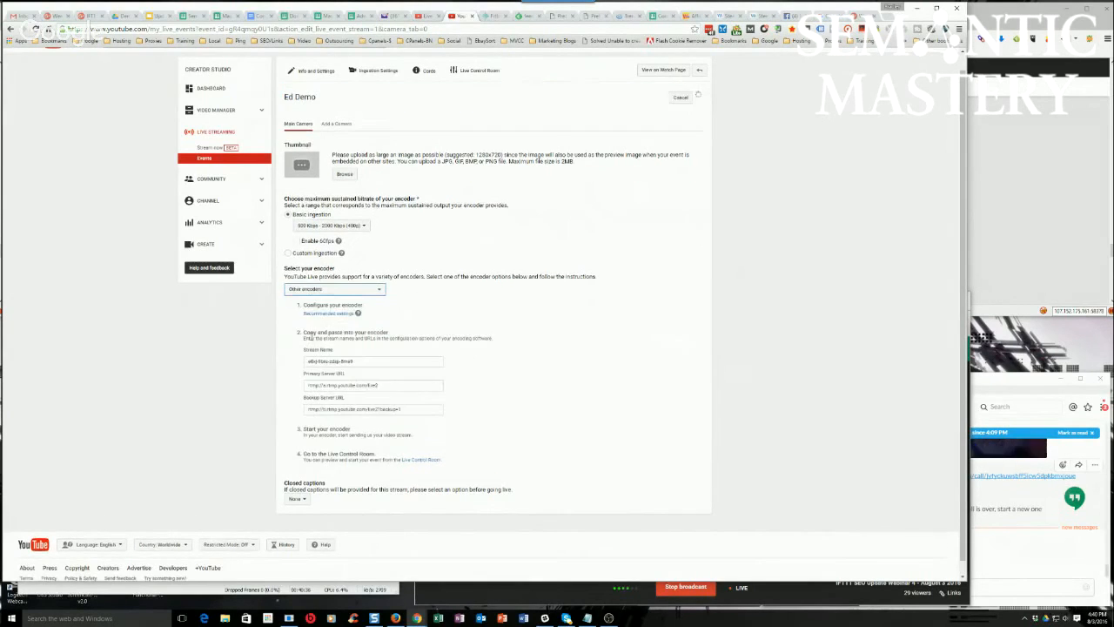
scroll(353, 399, "up", 1)
left_click_drag(353, 398, 309, 401)
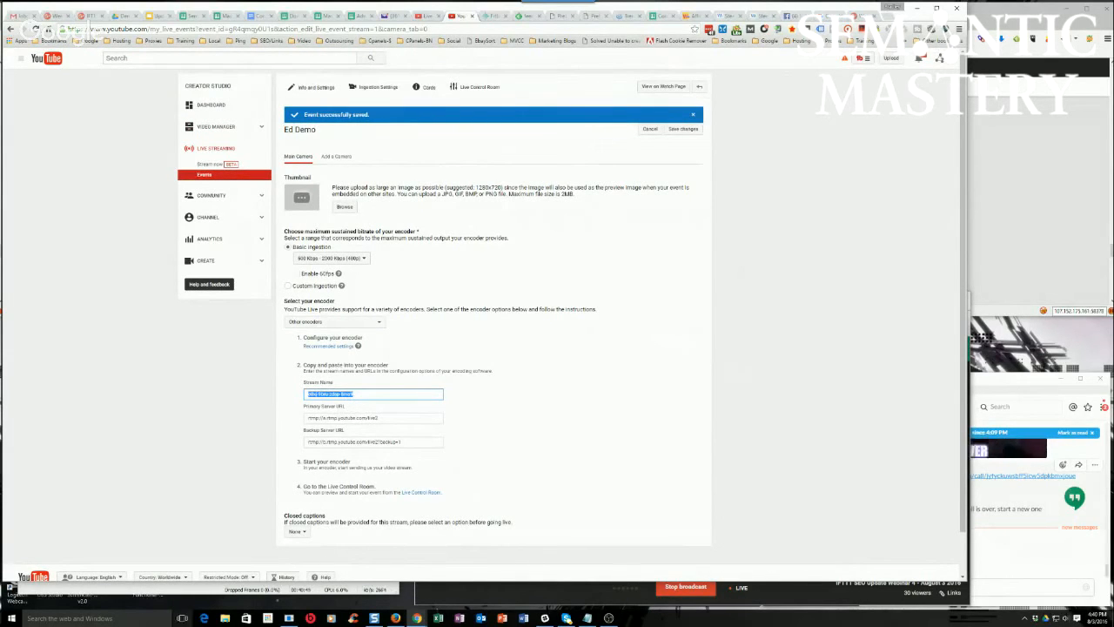
Launch a second OBS instance from its desktop shortcut and move its window over the upper part of the YouTube page
left_click(40, 595)
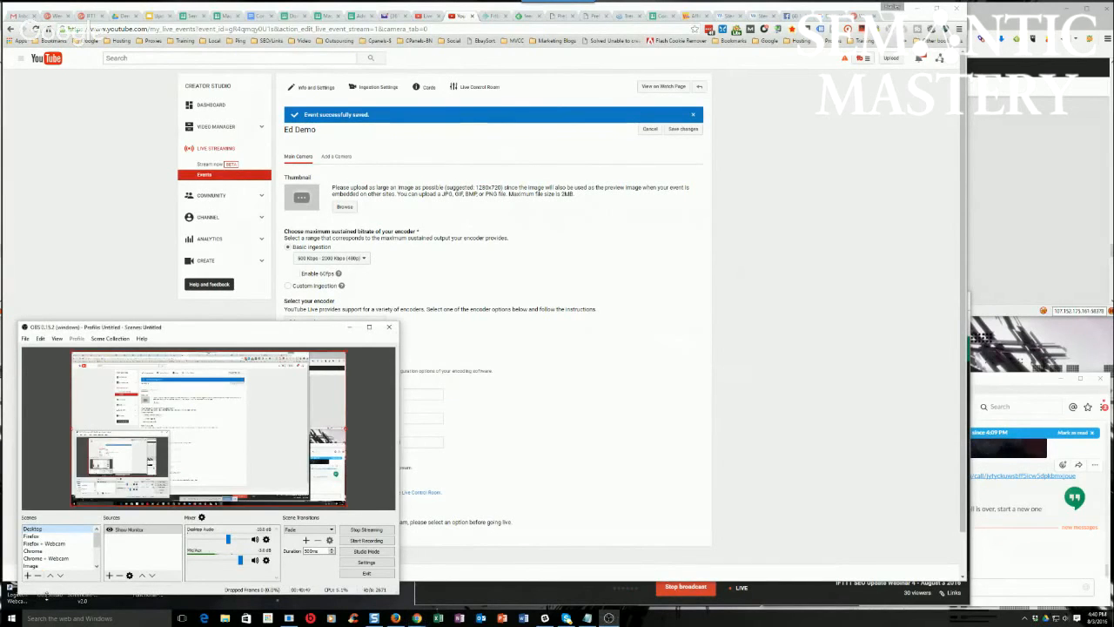
right_click(49, 601)
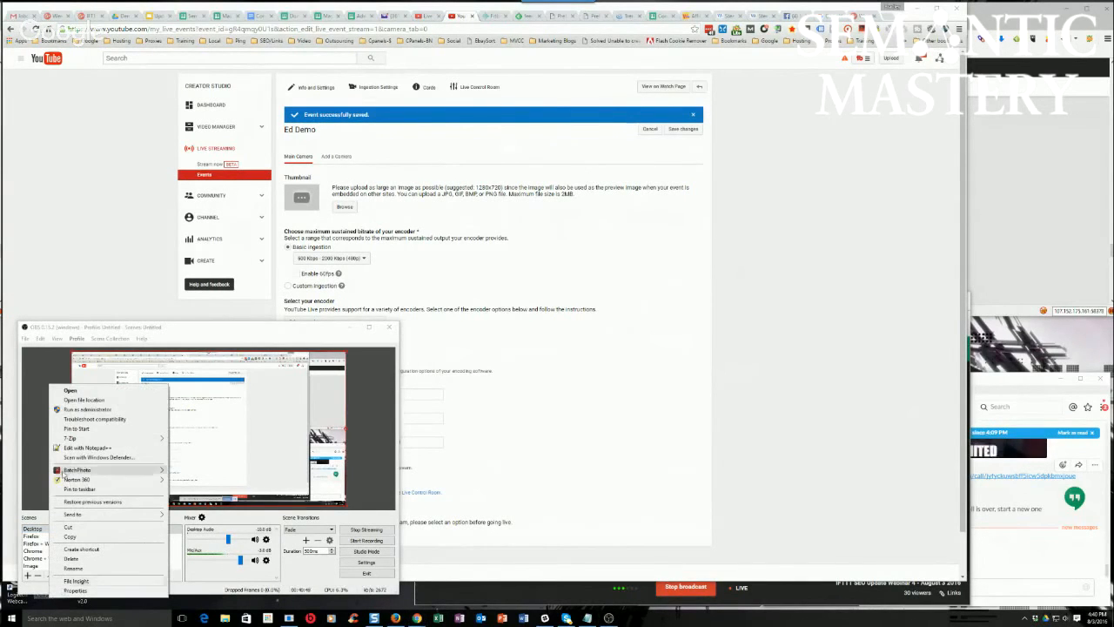
left_click(73, 391)
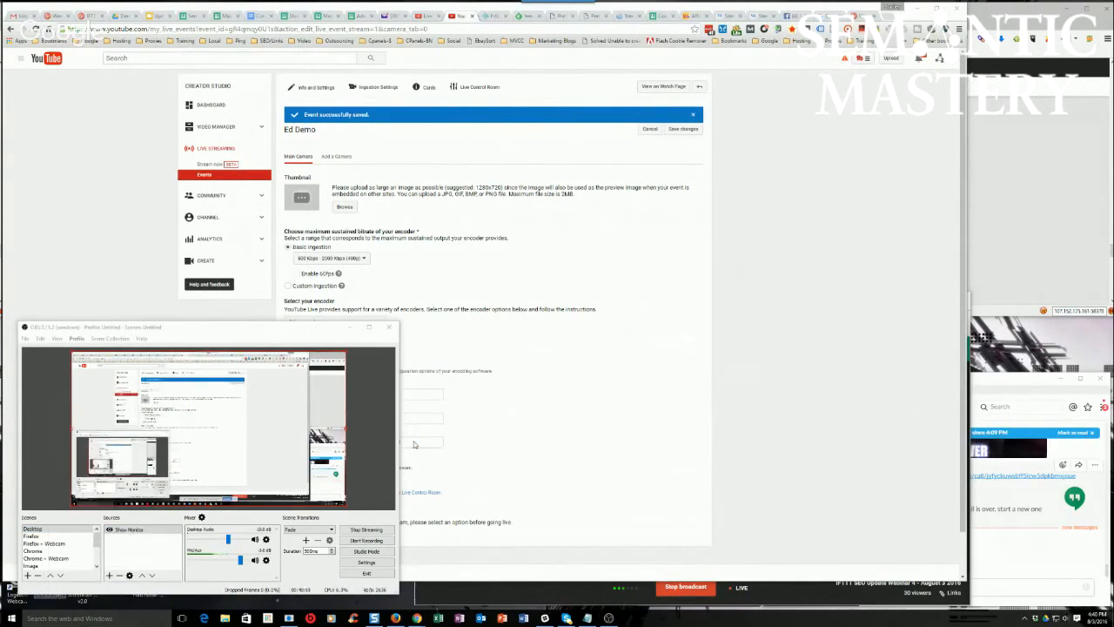
left_click_drag(824, 262, 771, 138)
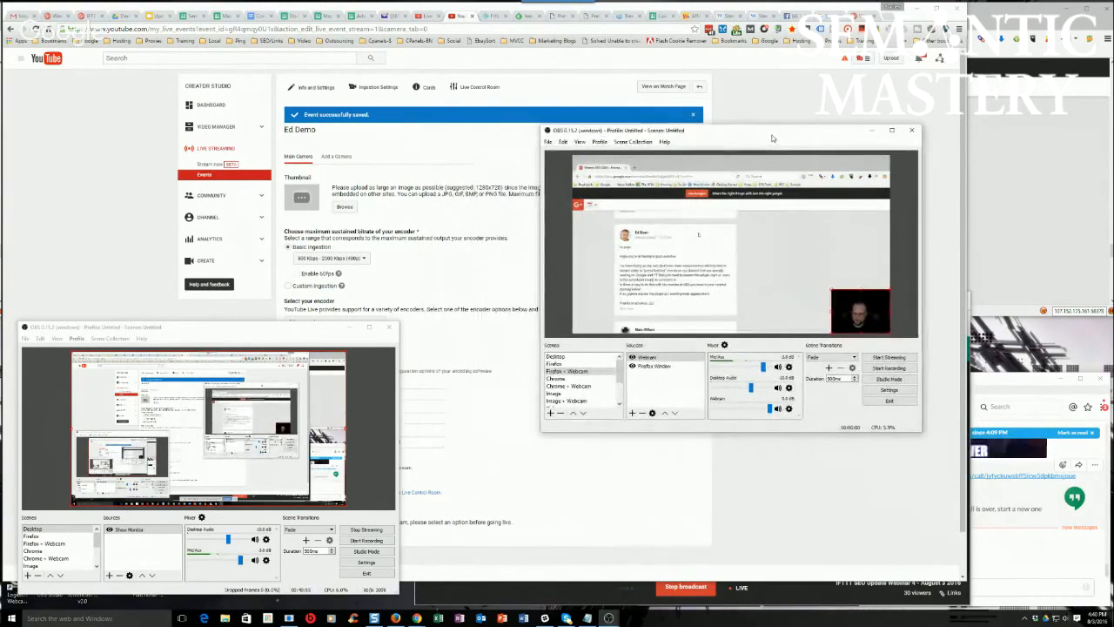
Move the second OBS window beside the encoder settings on the YouTube page and select the event's complete stream name
left_click_drag(771, 137, 887, 171)
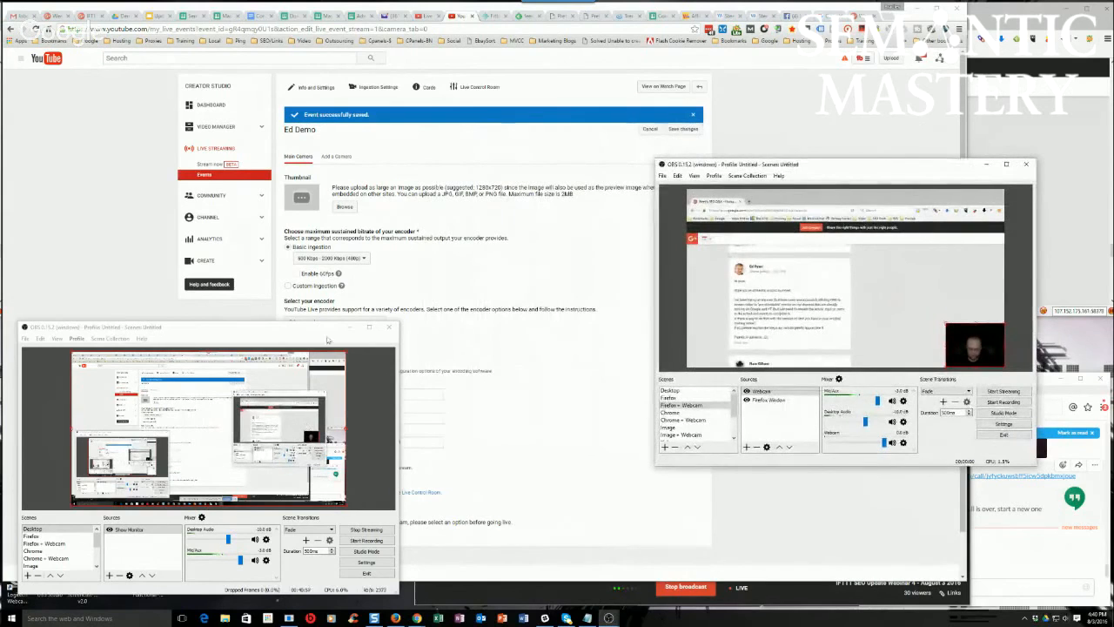
left_click(815, 489)
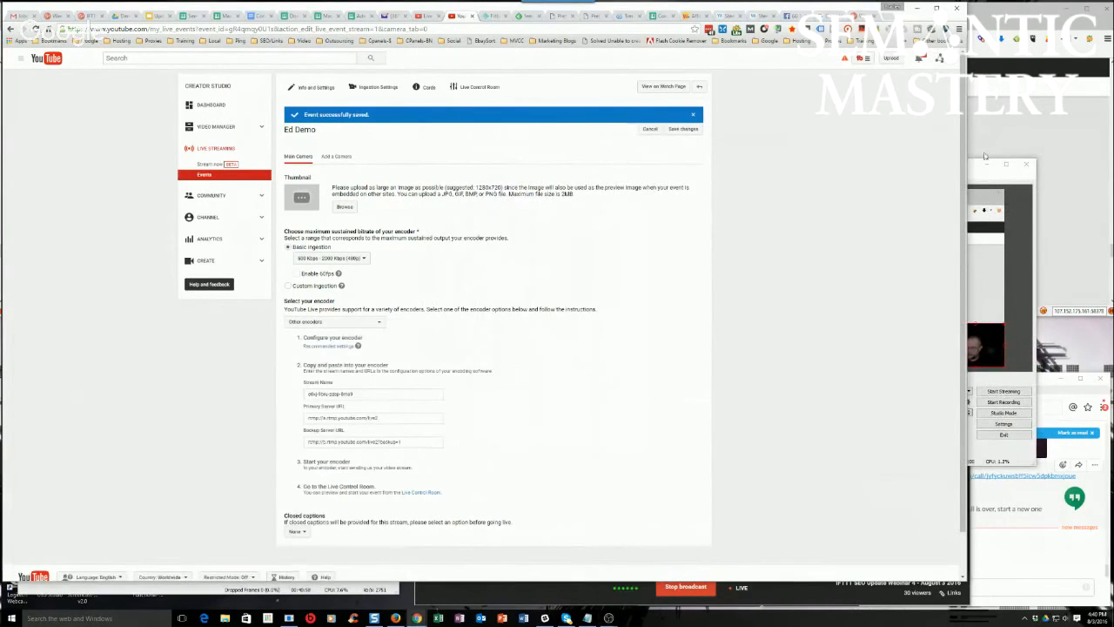
left_click(979, 180)
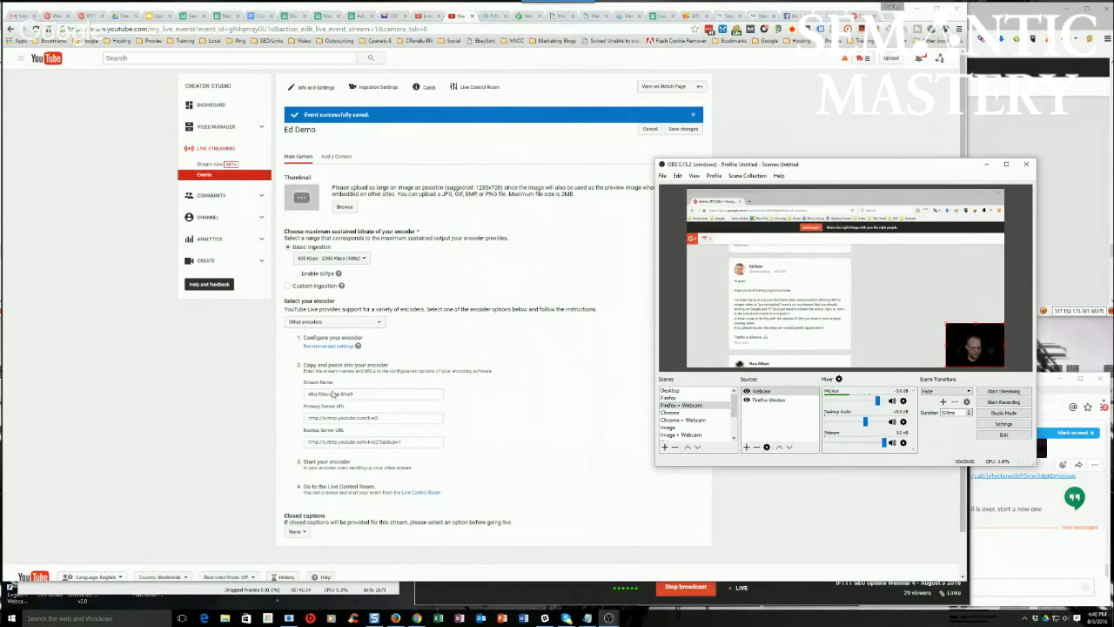
left_click(309, 394)
left_click_drag(309, 393, 362, 393)
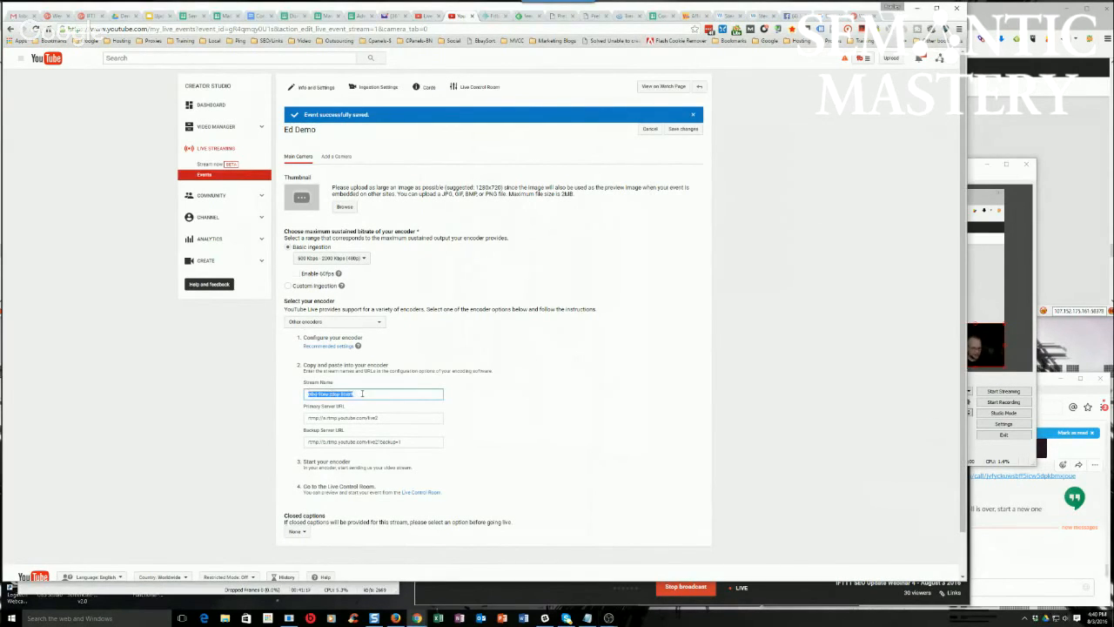
In the second OBS instance's stream settings, choose YouTube / YouTube Gaming as the service and select the entire stream key for replacement
left_click(966, 172)
left_click_drag(845, 159, 555, 89)
left_click(726, 362)
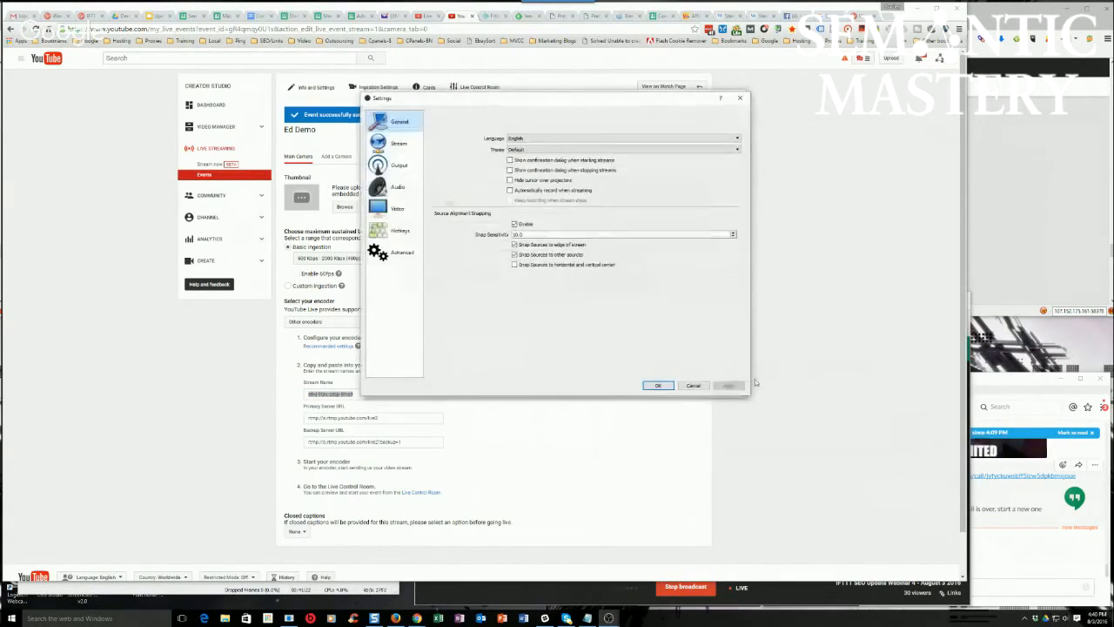
left_click(399, 143)
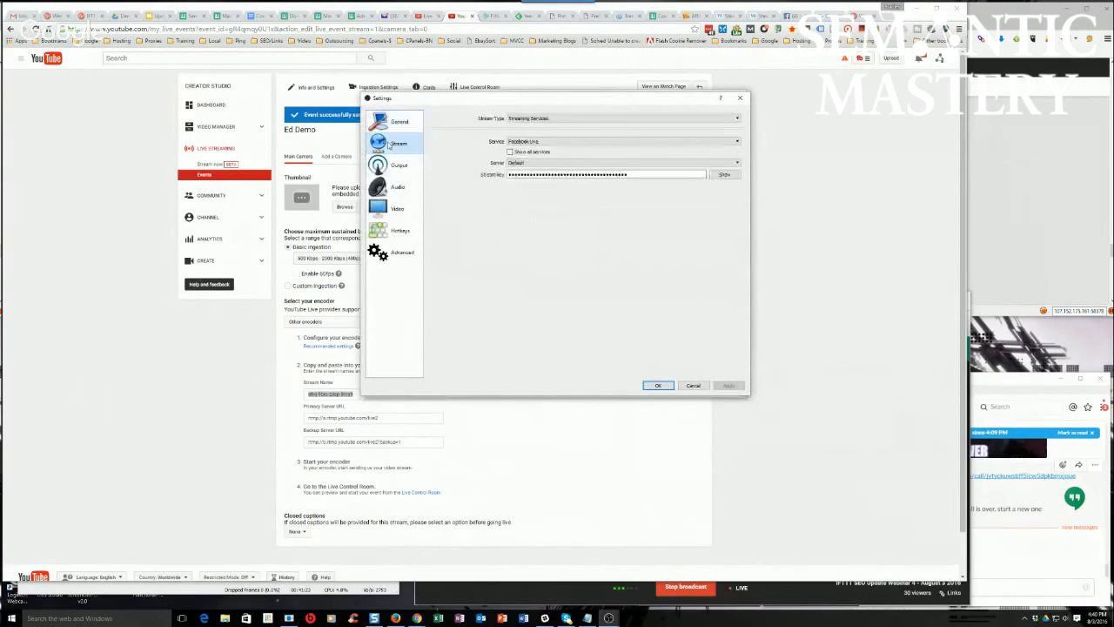
left_click(550, 143)
left_click(525, 157)
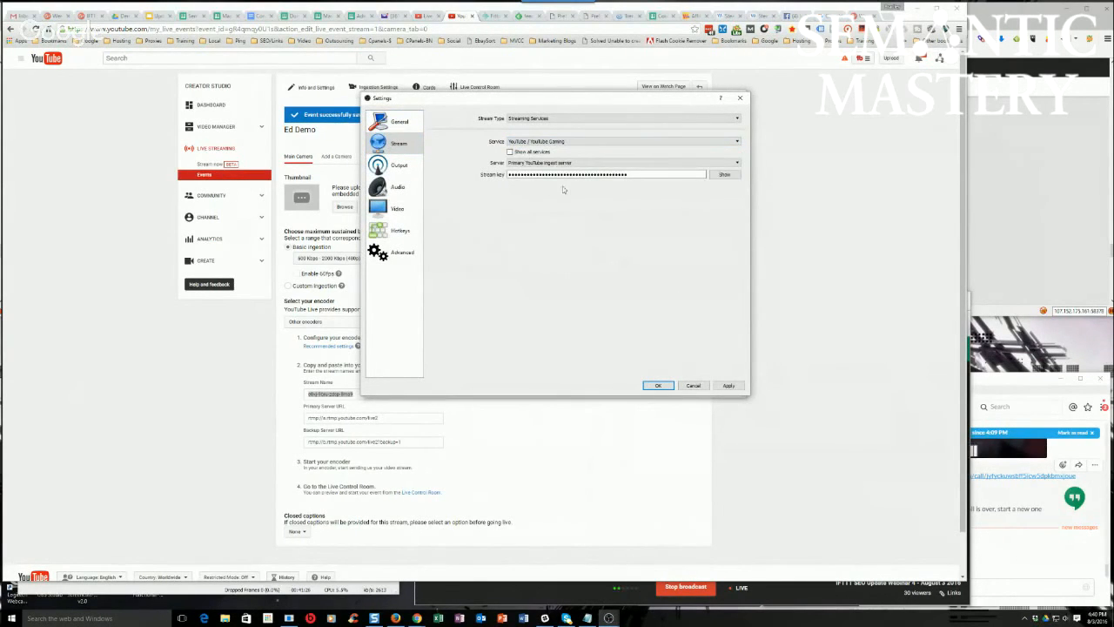
left_click_drag(625, 175, 508, 175)
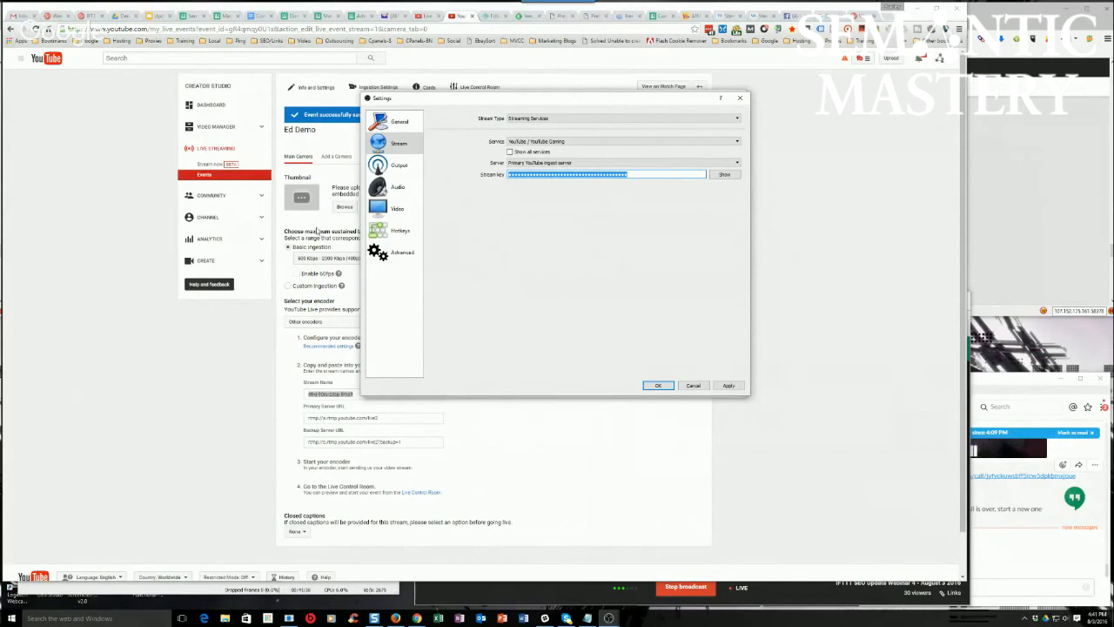
Move the OBS settings dialog aside and open the Ed Demo event's Live Control Room to look over its preview controls
left_click_drag(524, 100, 827, 96)
left_click(480, 88)
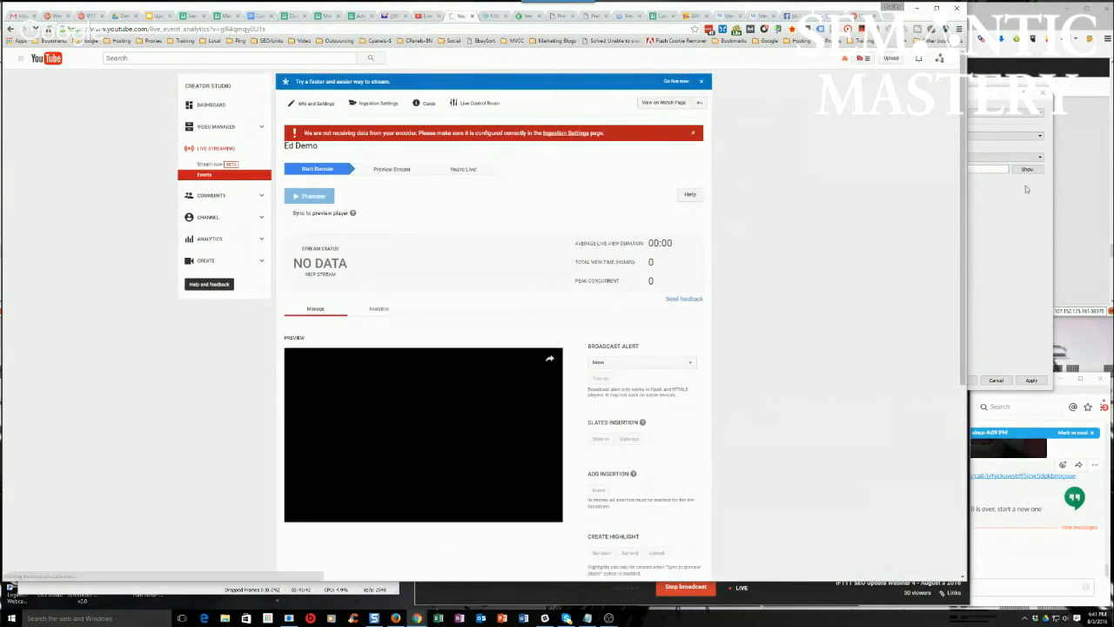
scroll(731, 261, "down", 2)
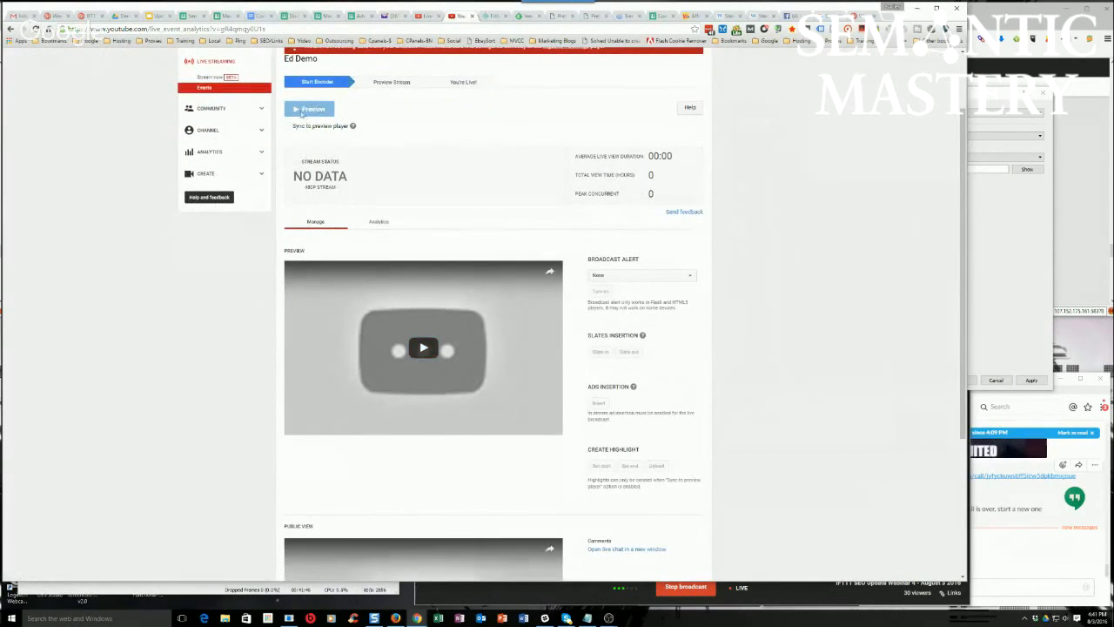
scroll(302, 114, "up", 2)
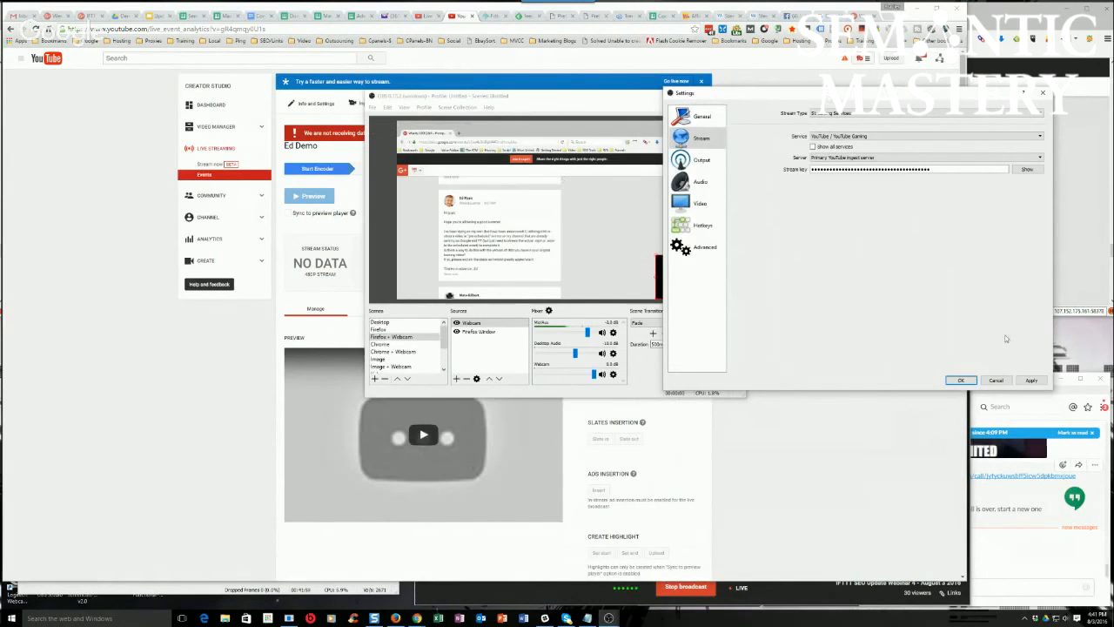
Discard the OBS settings changes and make LHN Thumb the active scene
left_click(996, 381)
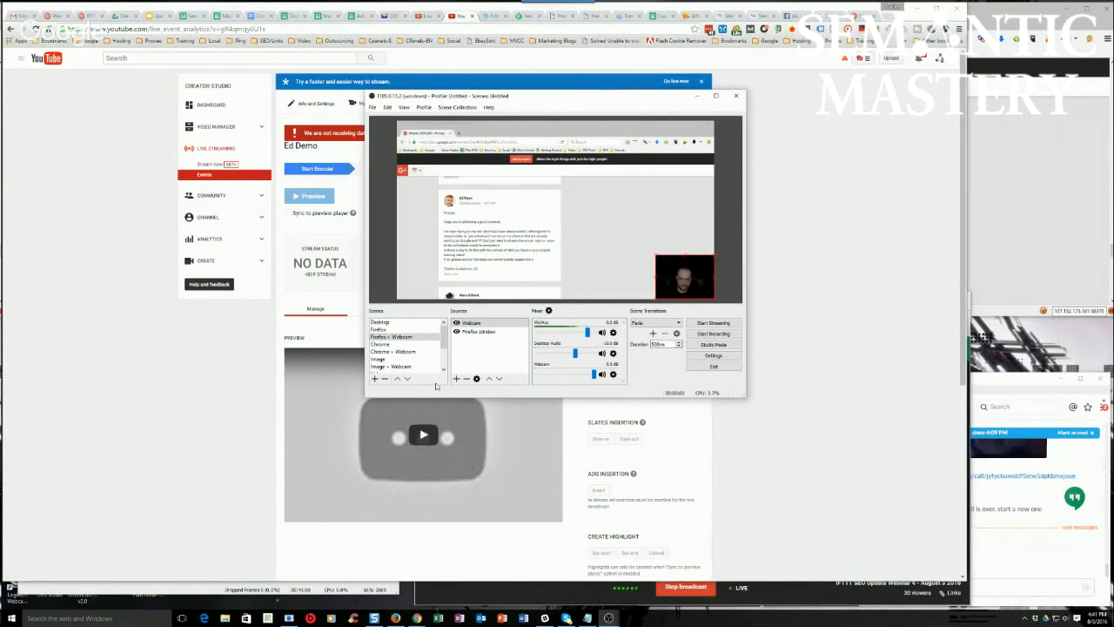
left_click_drag(442, 334, 441, 352)
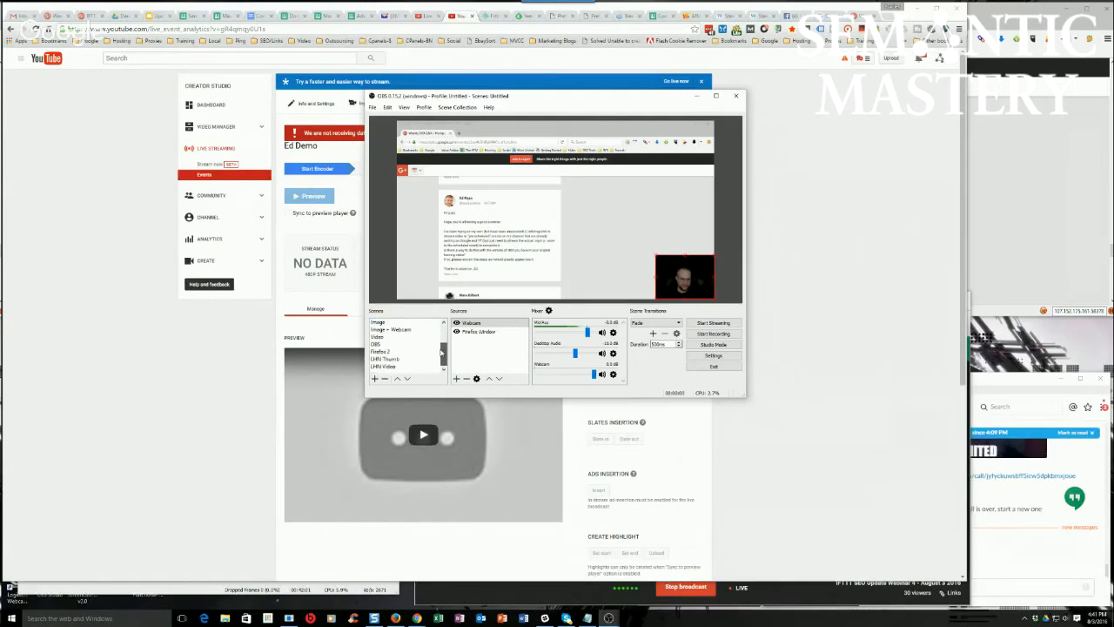
left_click(384, 358)
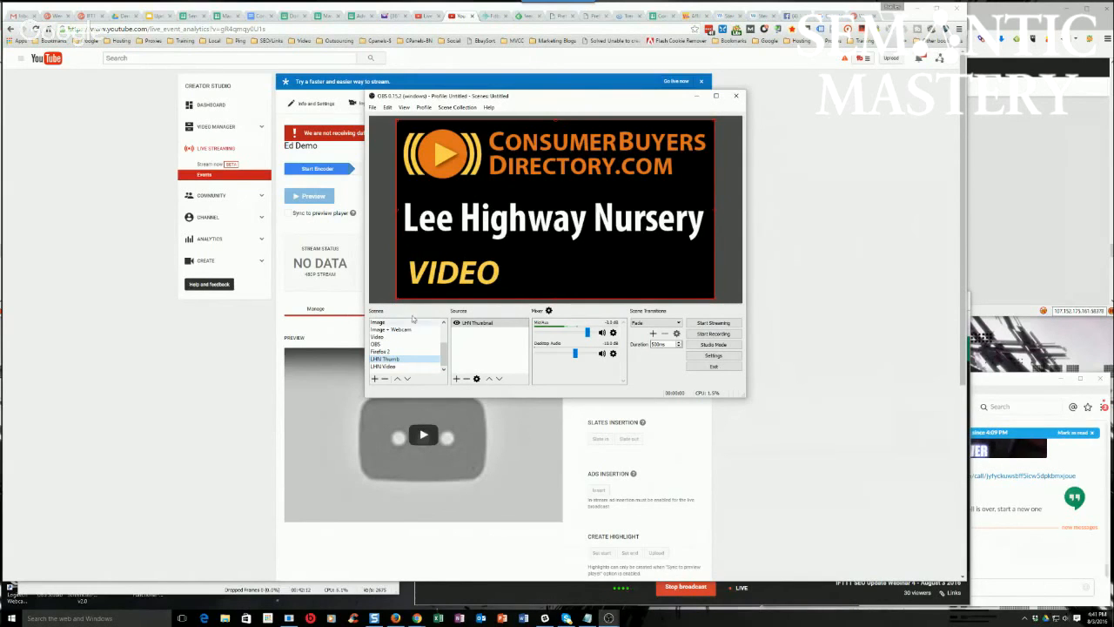
Switch OBS back and forth between the LHN Video and LHN Thumb scenes, ending on LHN Thumb, and minimize its window
left_click(385, 367)
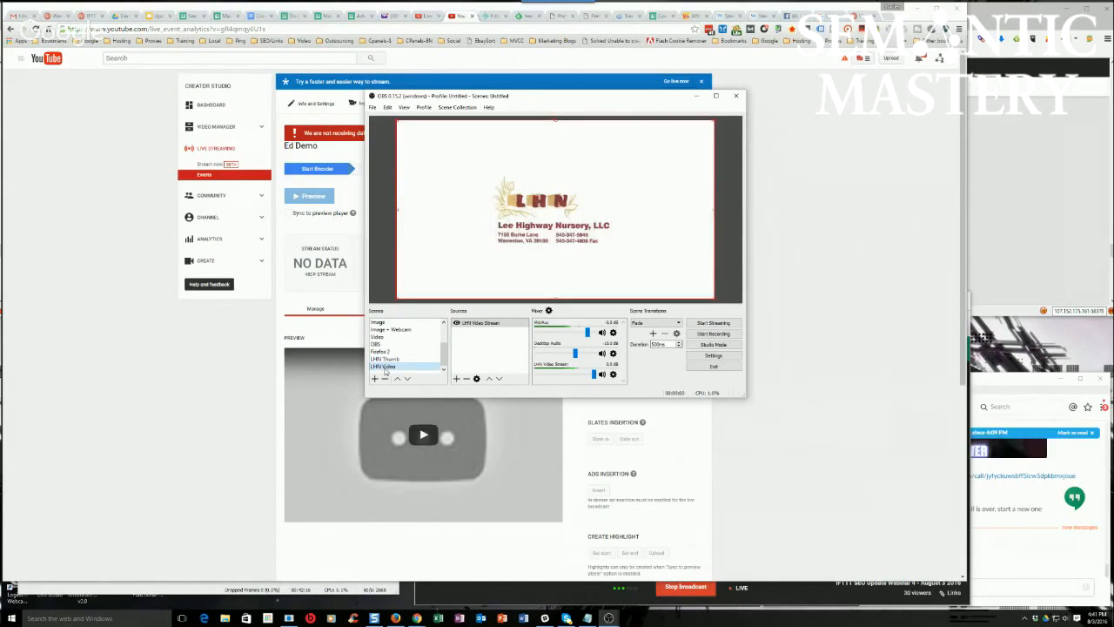
left_click(385, 360)
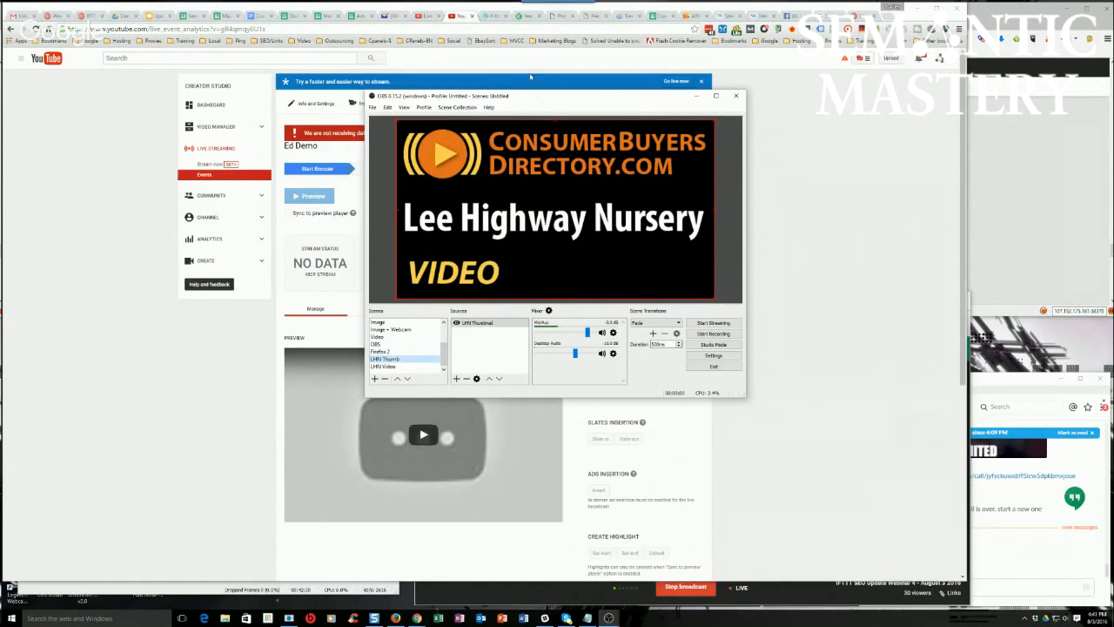
left_click_drag(537, 101, 808, 76)
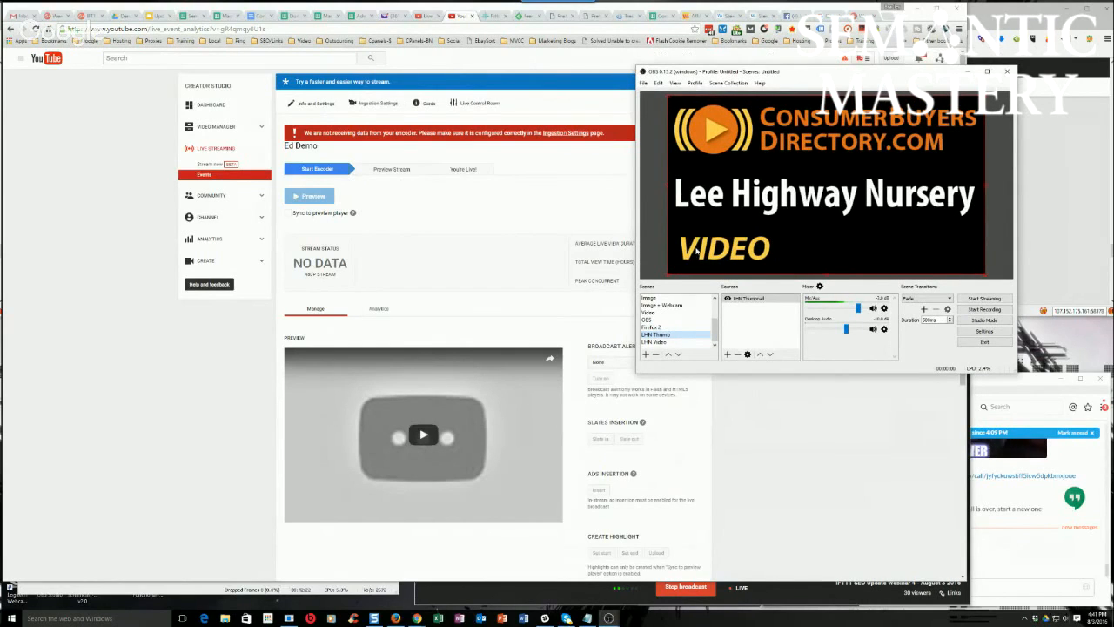
left_click(660, 343)
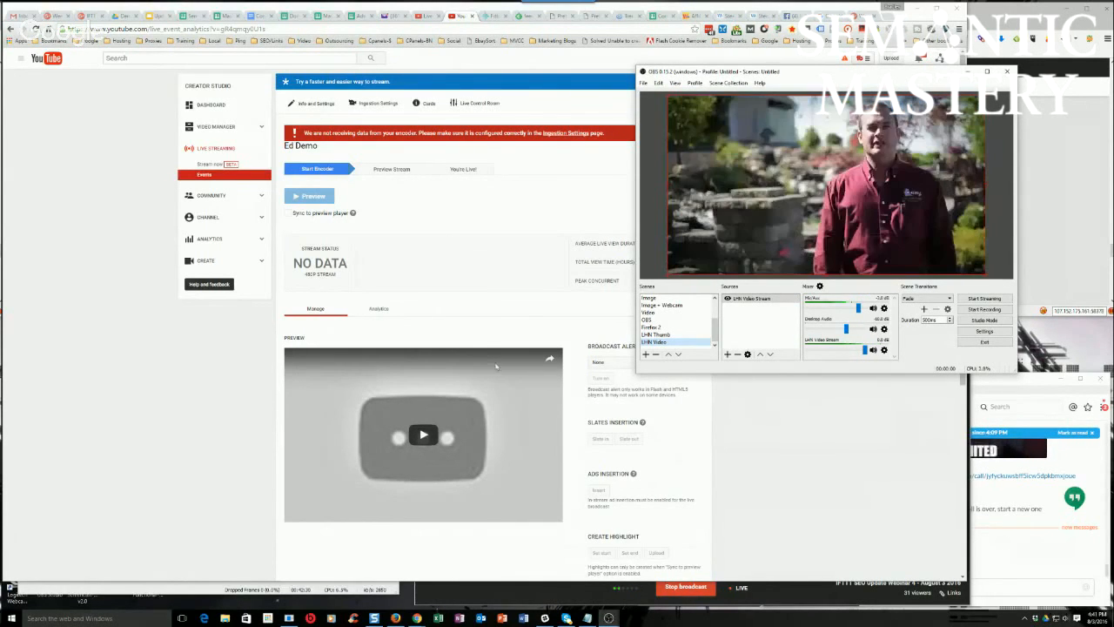
left_click(655, 335)
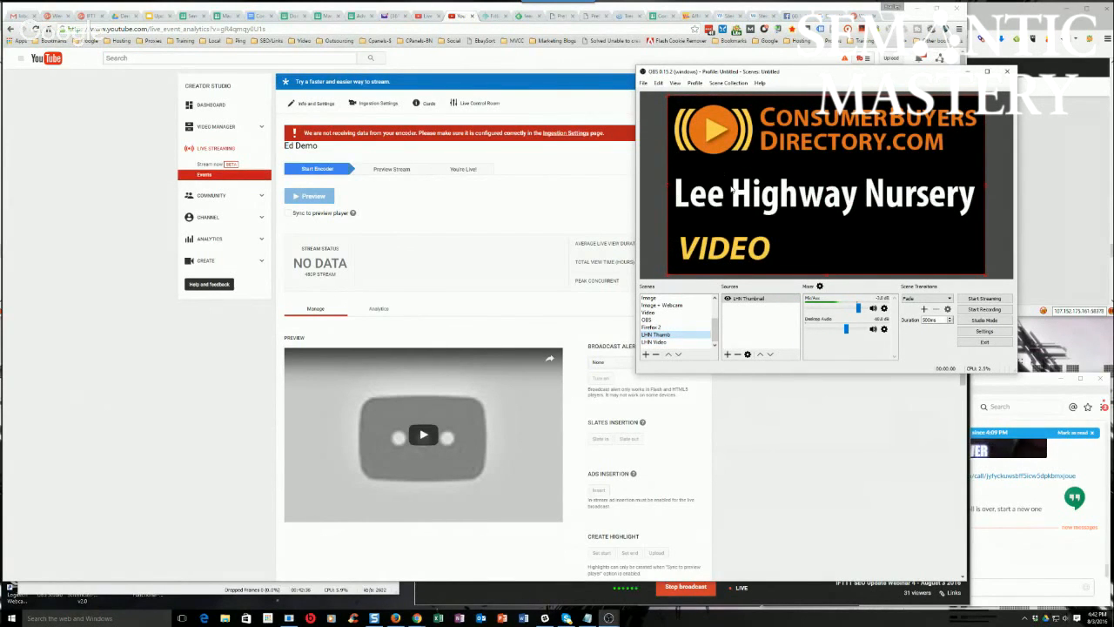
left_click(654, 341)
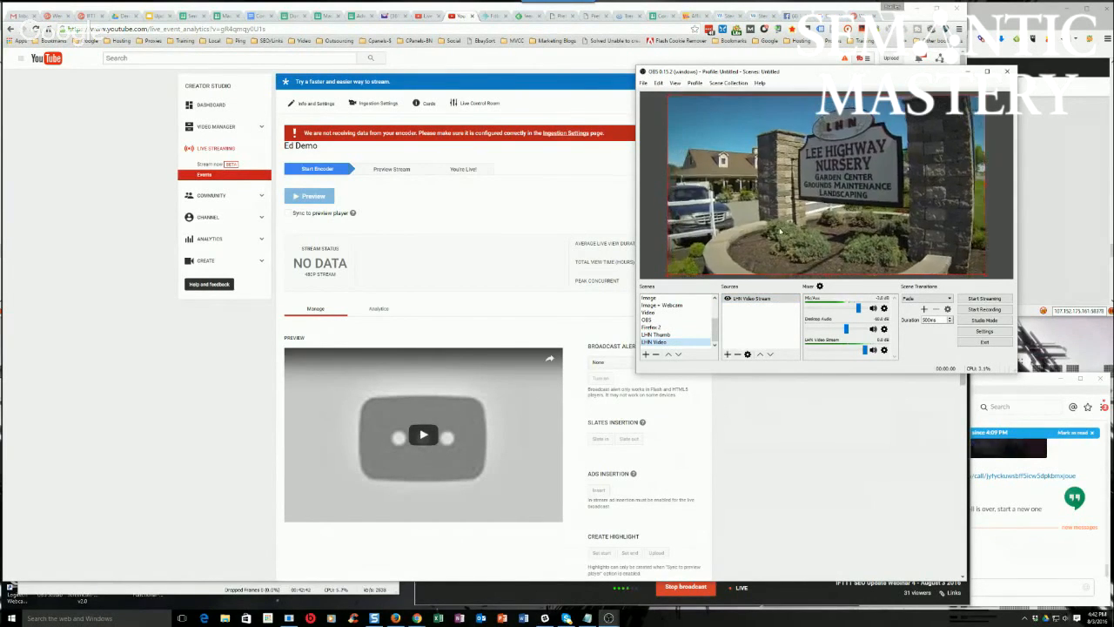
left_click(666, 334)
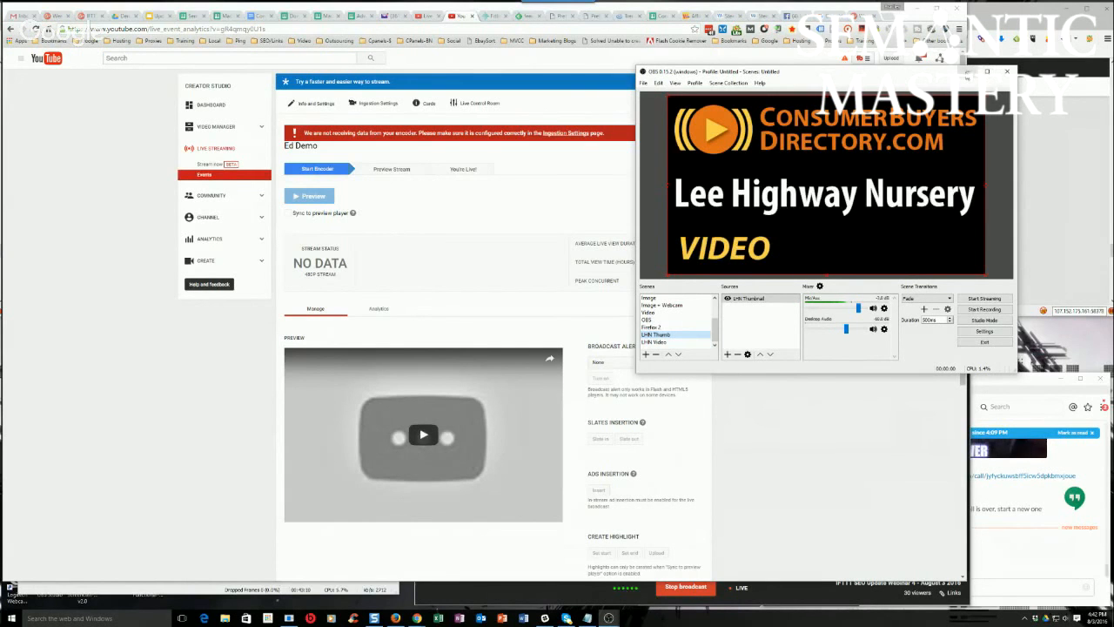
left_click(967, 71)
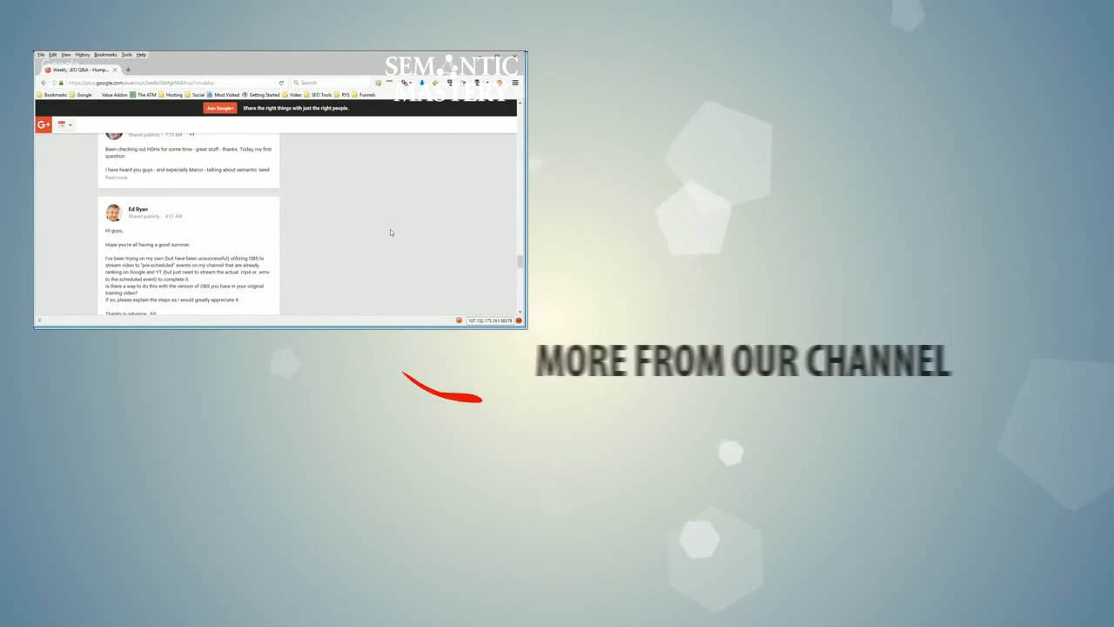